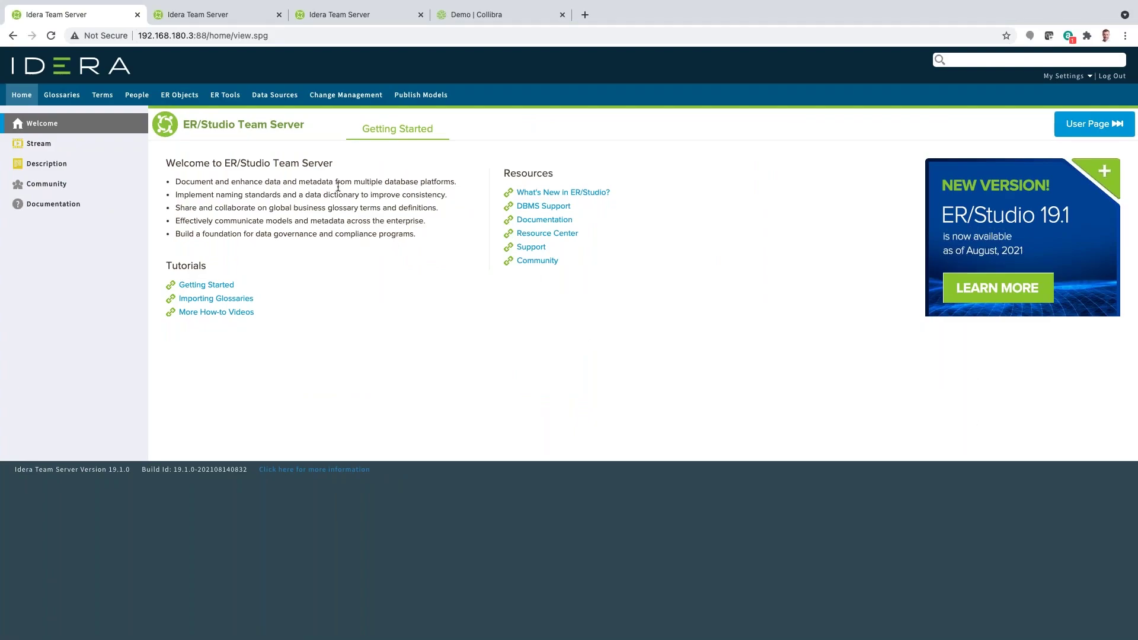
- Expand the Corporate Conceptual Data Model in the Model Explorer and view its main model diagram
left_click(226, 16)
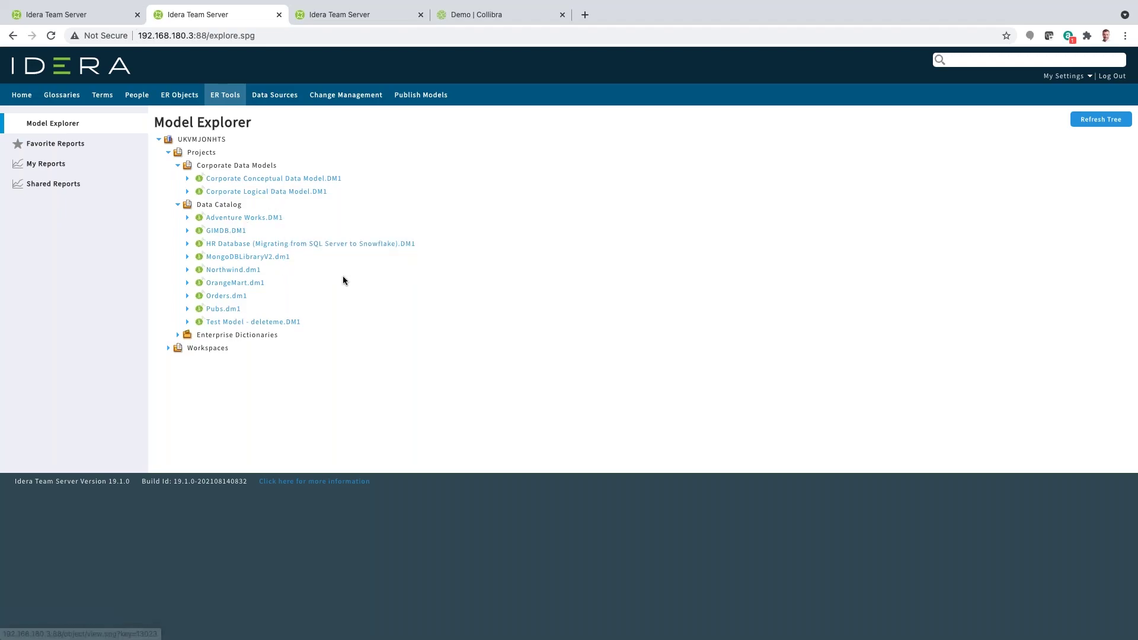
left_click(188, 179)
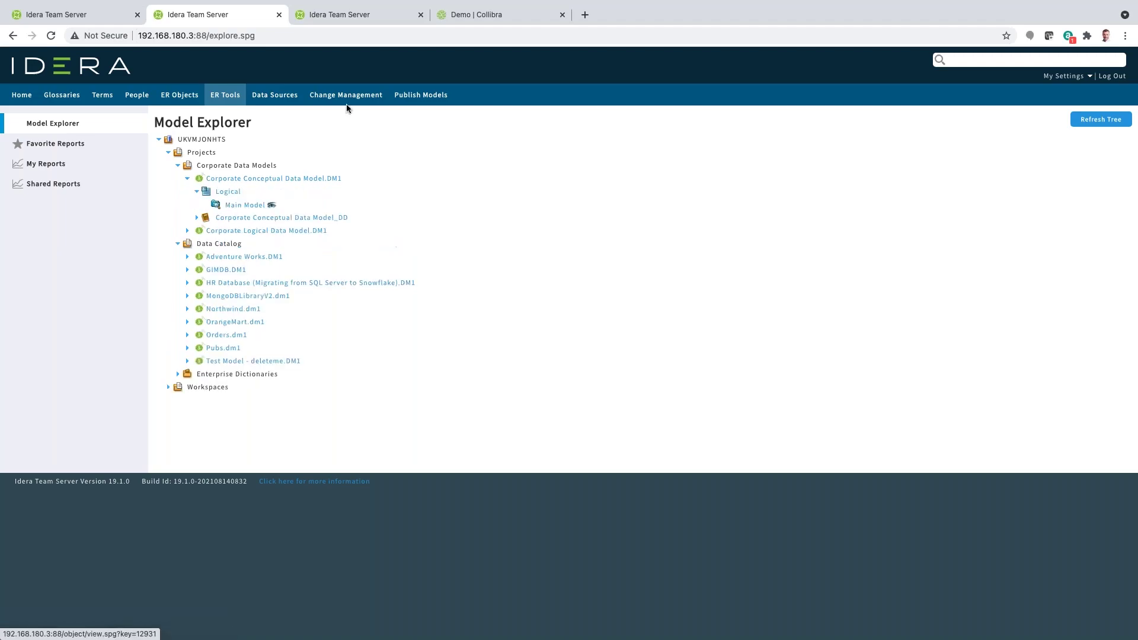
left_click(360, 16)
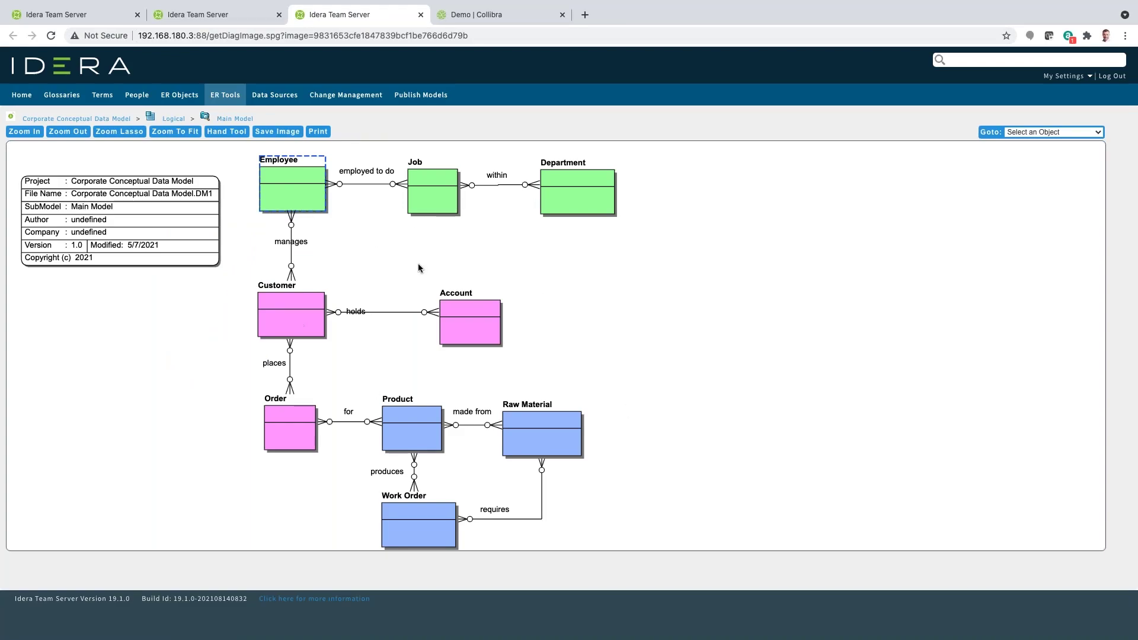
- Open the Employee entity from the conceptual diagram and show its related objects graph at full detail
left_click(305, 196)
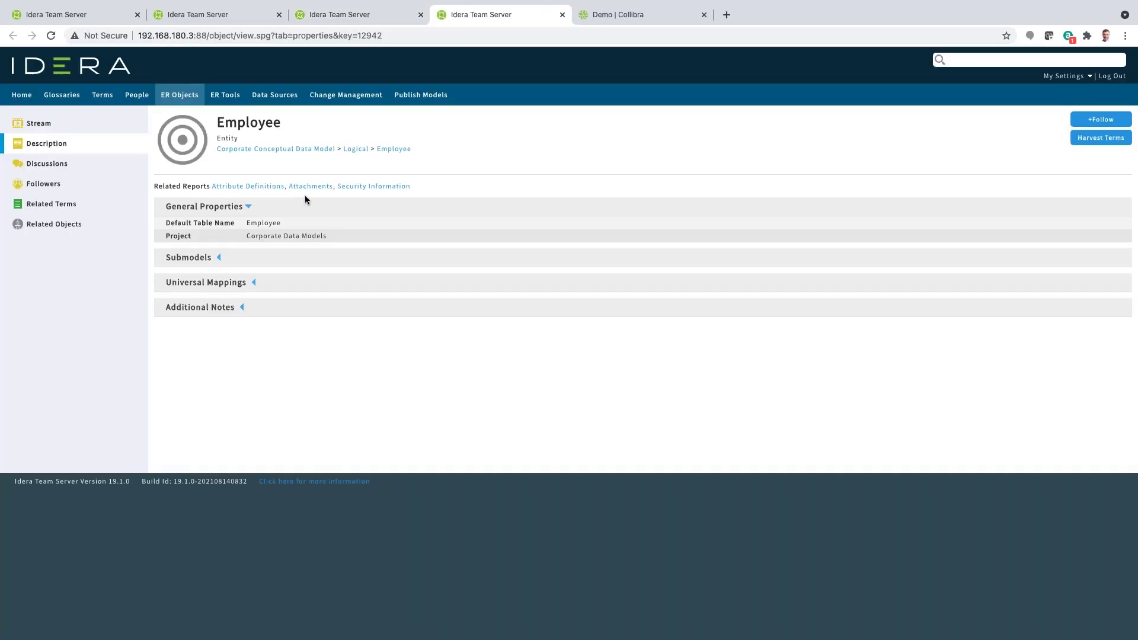
left_click(51, 224)
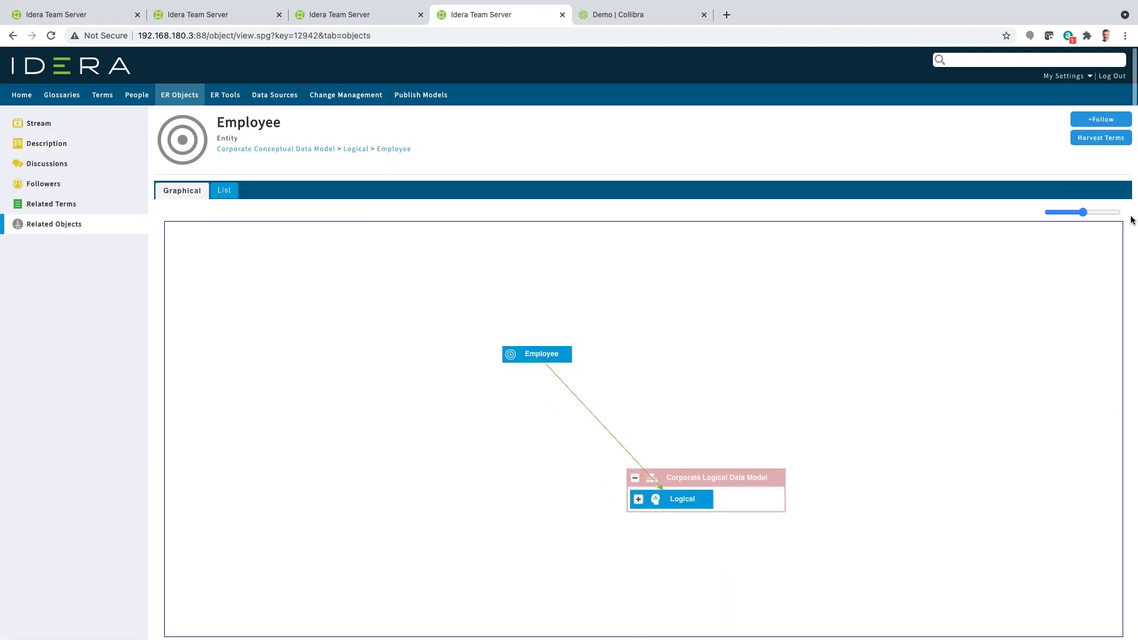
left_click(1118, 213)
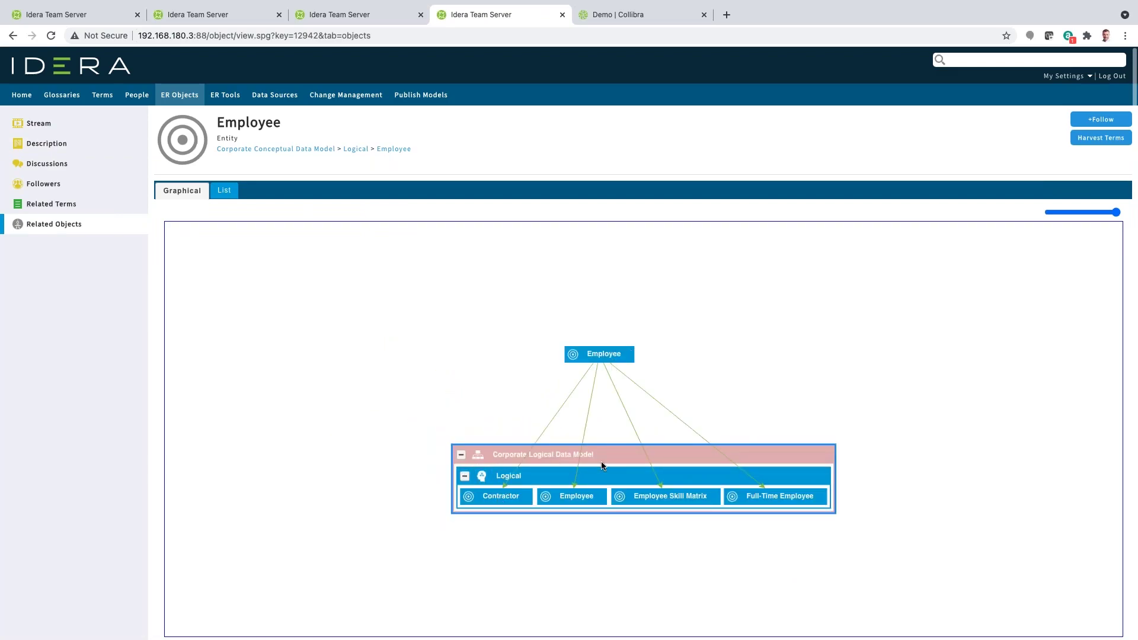
- List the attributes of the Corporate Logical Data Model's Employee entity and show its related objects graph at full detail with Adventure Works moved aside
left_click(595, 502)
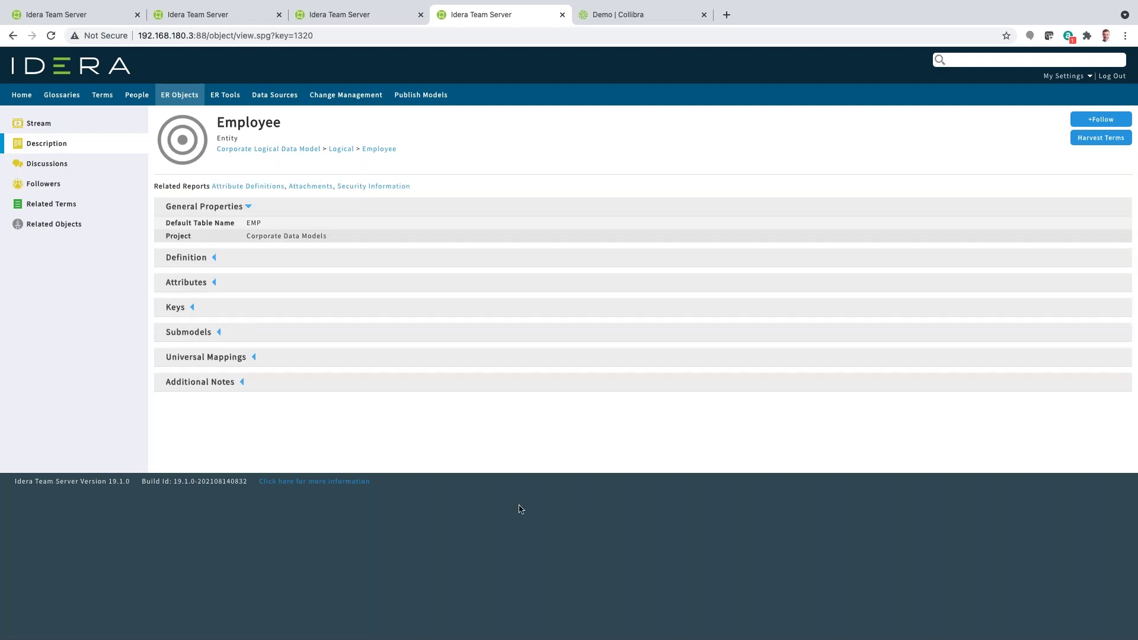
left_click(216, 284)
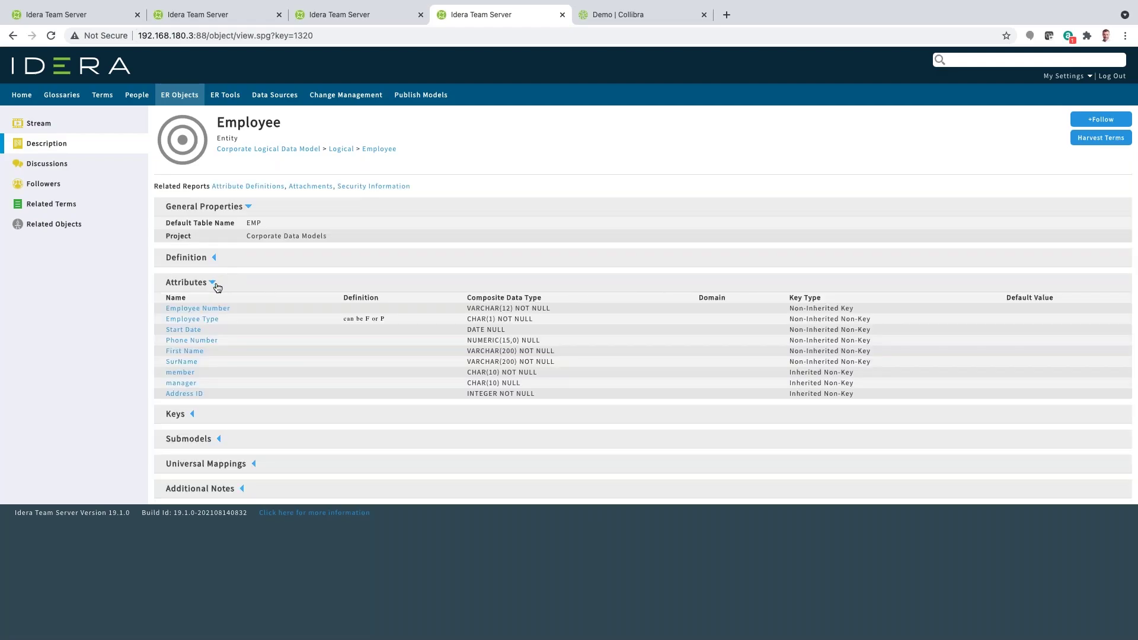
left_click(39, 231)
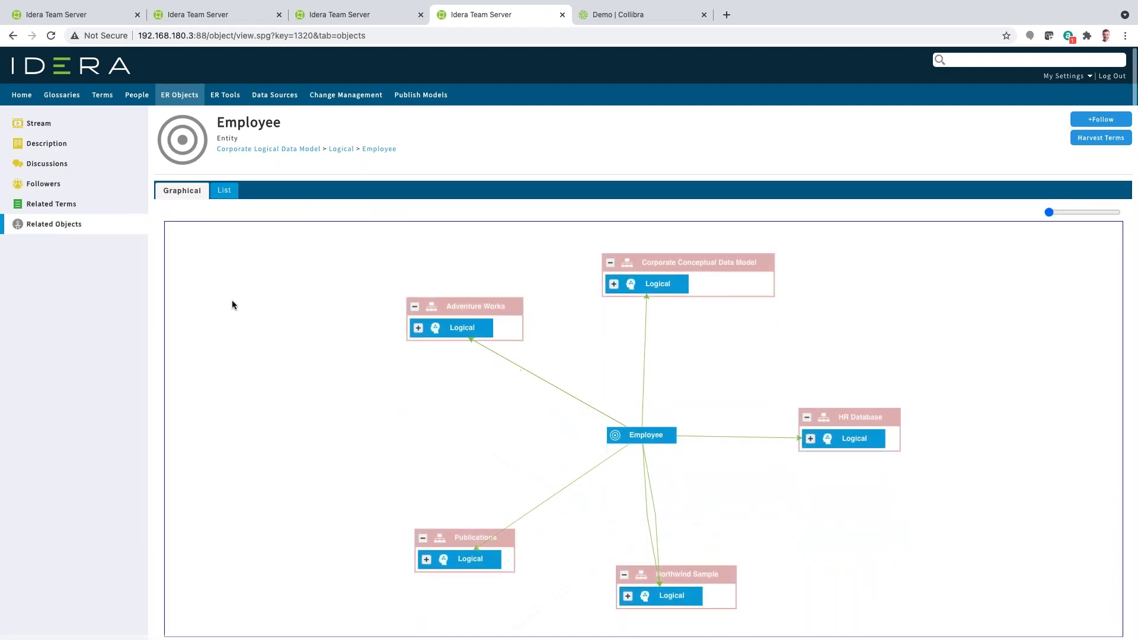
left_click_drag(461, 301, 348, 380)
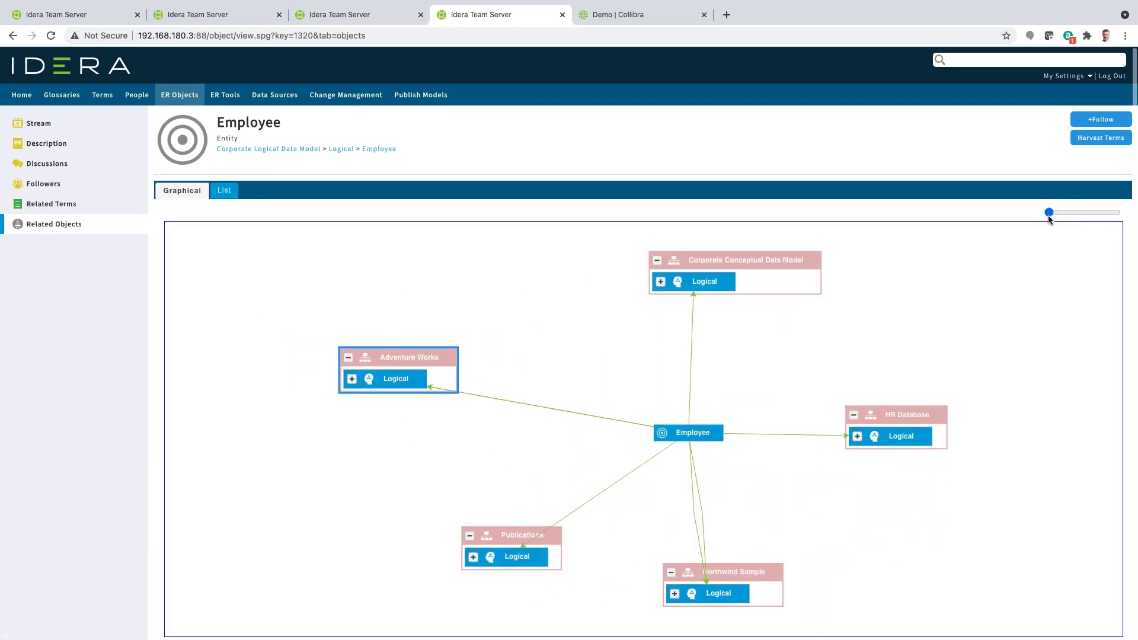
left_click_drag(1049, 213, 1116, 213)
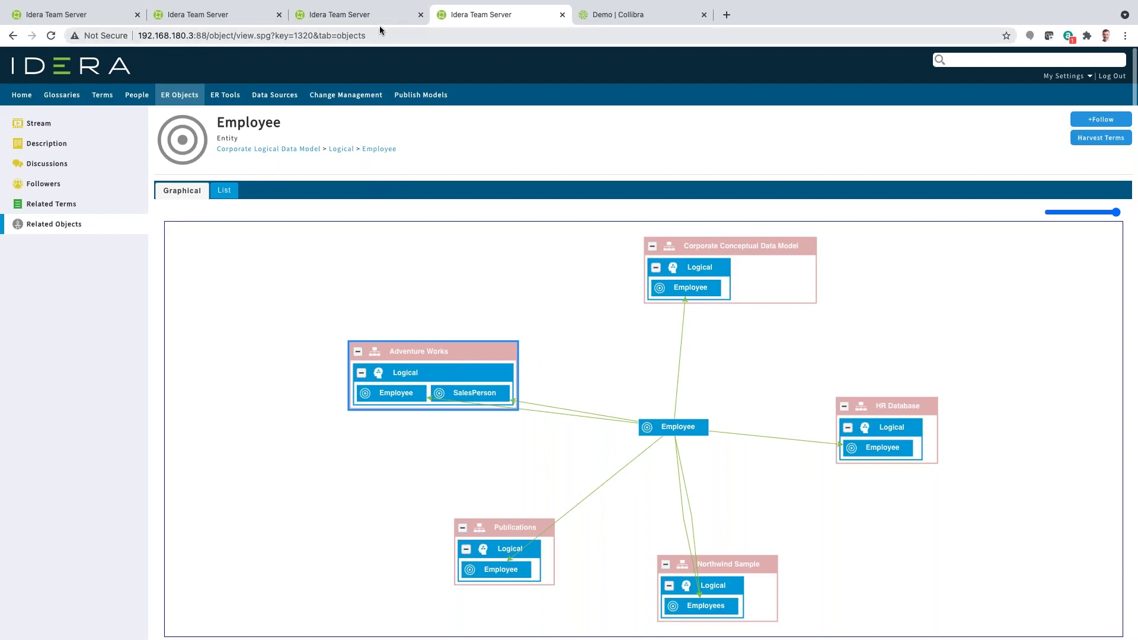
- List the submodels of the Corporate Logical Data Model's Logical model and view the Training submodel's image
left_click(344, 154)
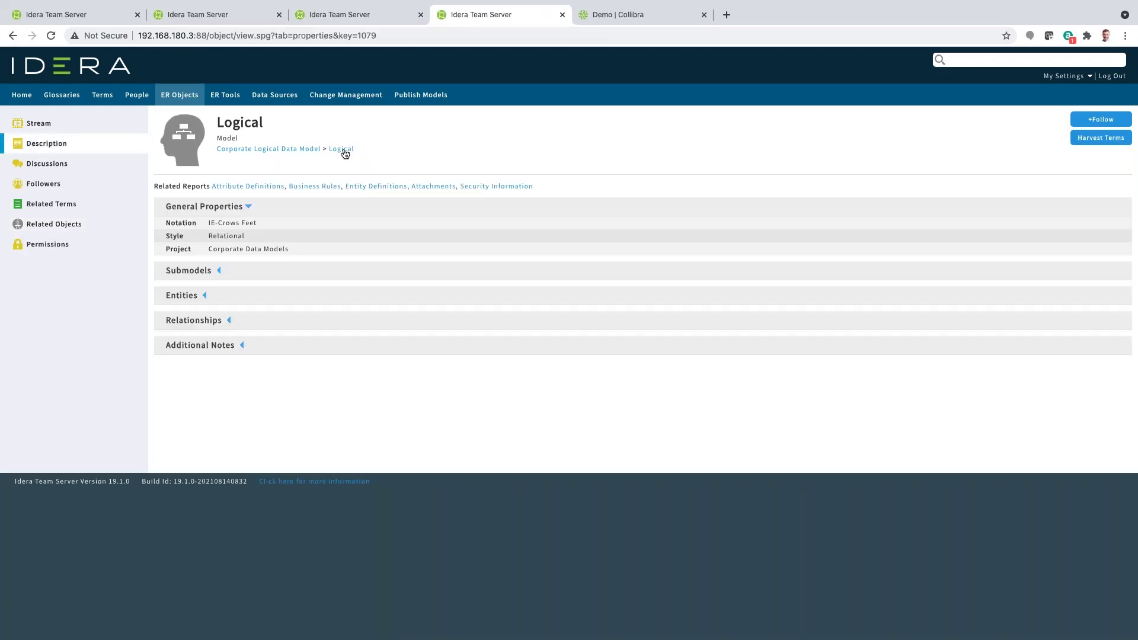
left_click(218, 271)
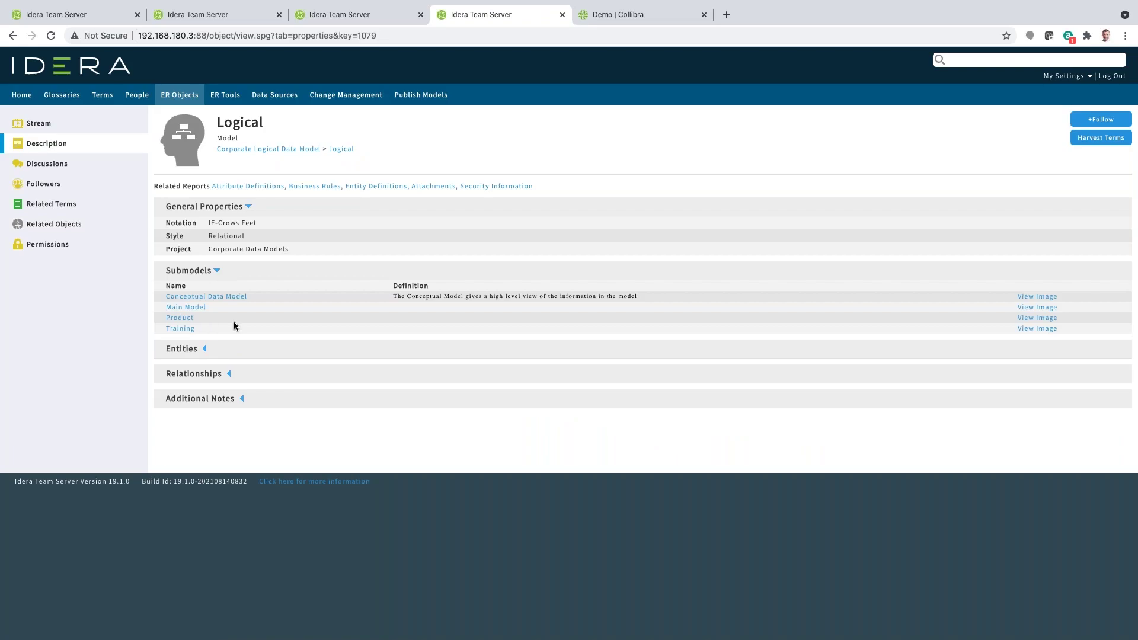
left_click(1032, 329)
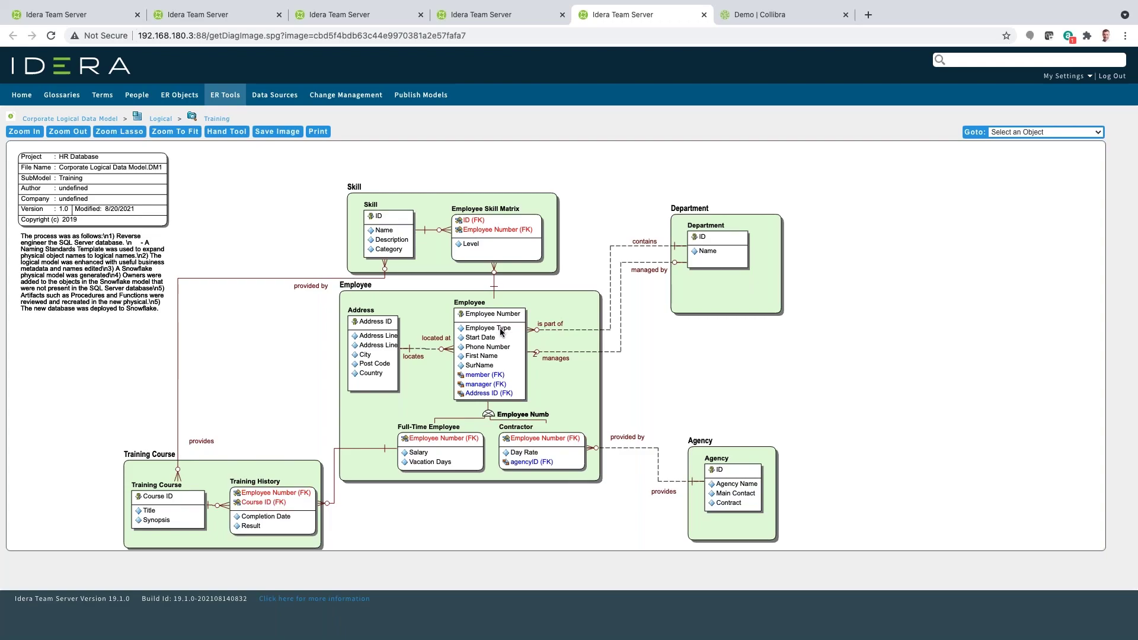
- List the Logical model's entities and preview its bulk harvest of business terms with the Address ID attribute excluded
left_click(516, 15)
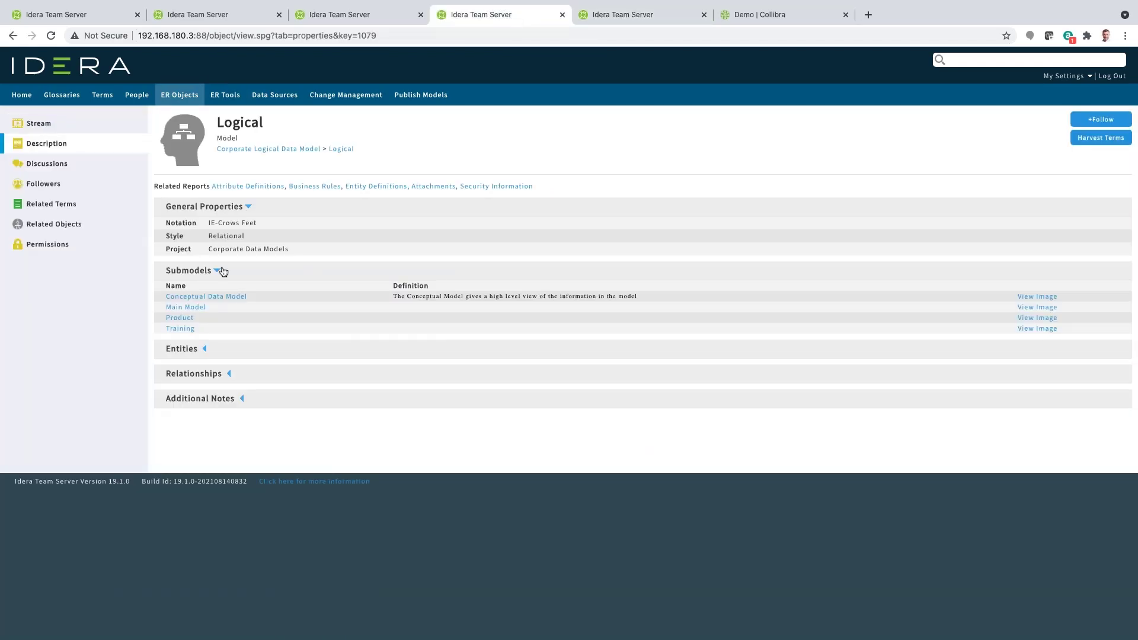
left_click(206, 349)
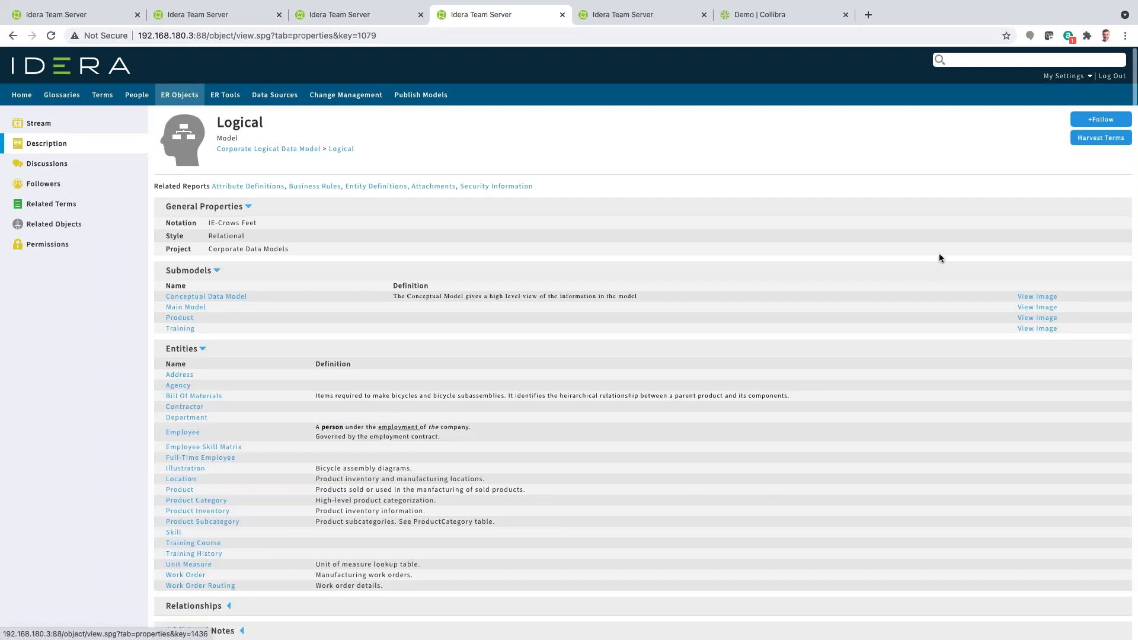
left_click(1112, 140)
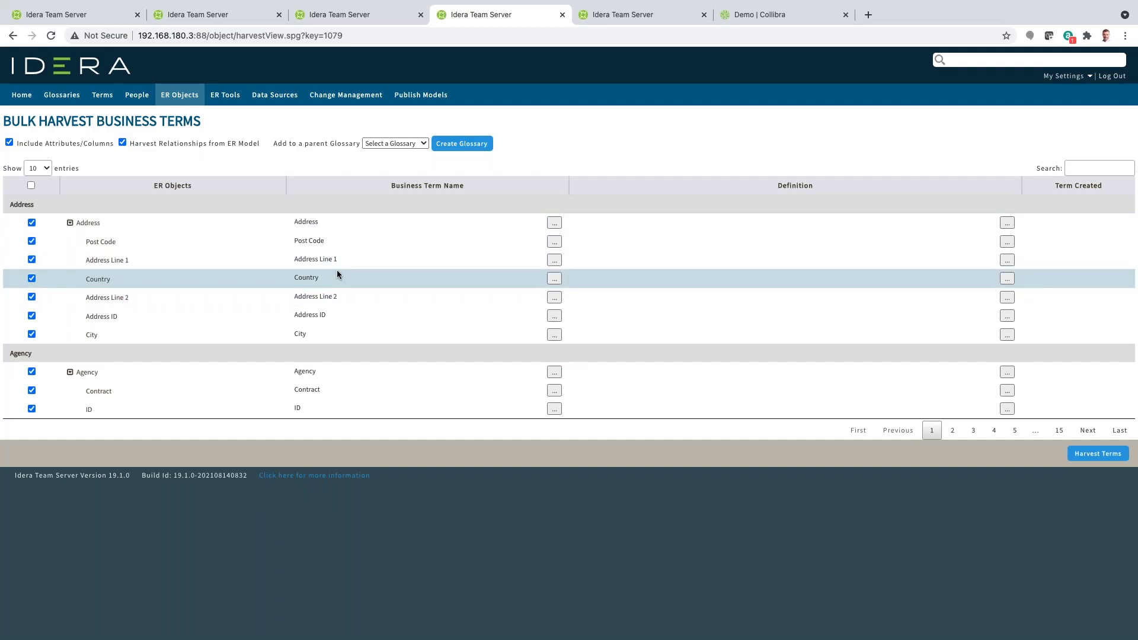
left_click(32, 316)
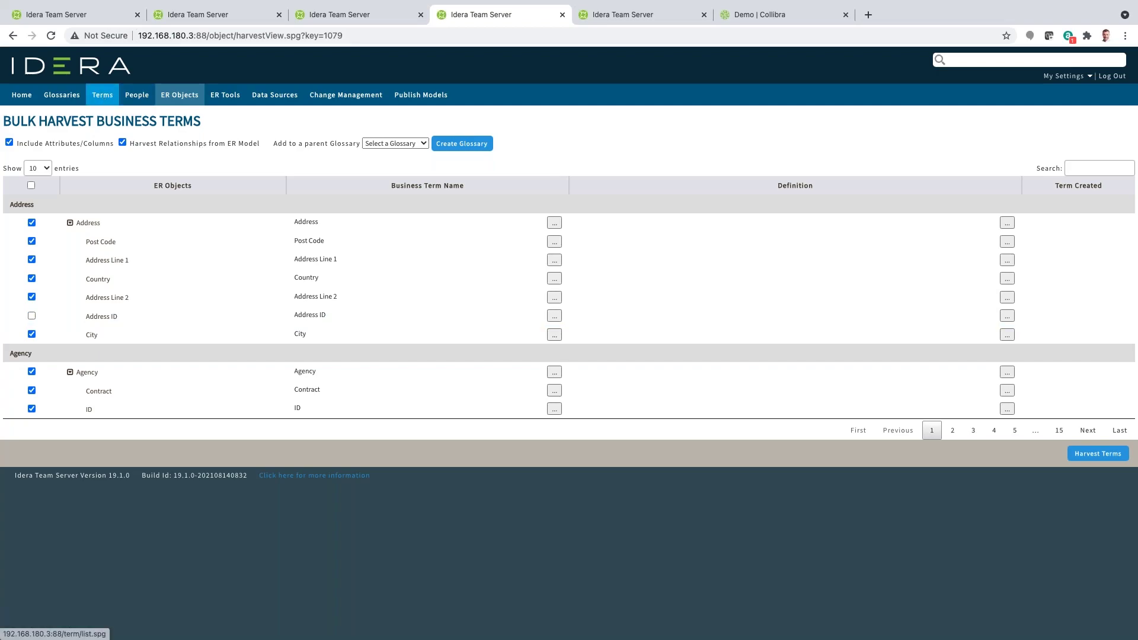
- Search the business terms for "party" and open the Company Wide term Party
left_click(101, 99)
left_click(623, 241)
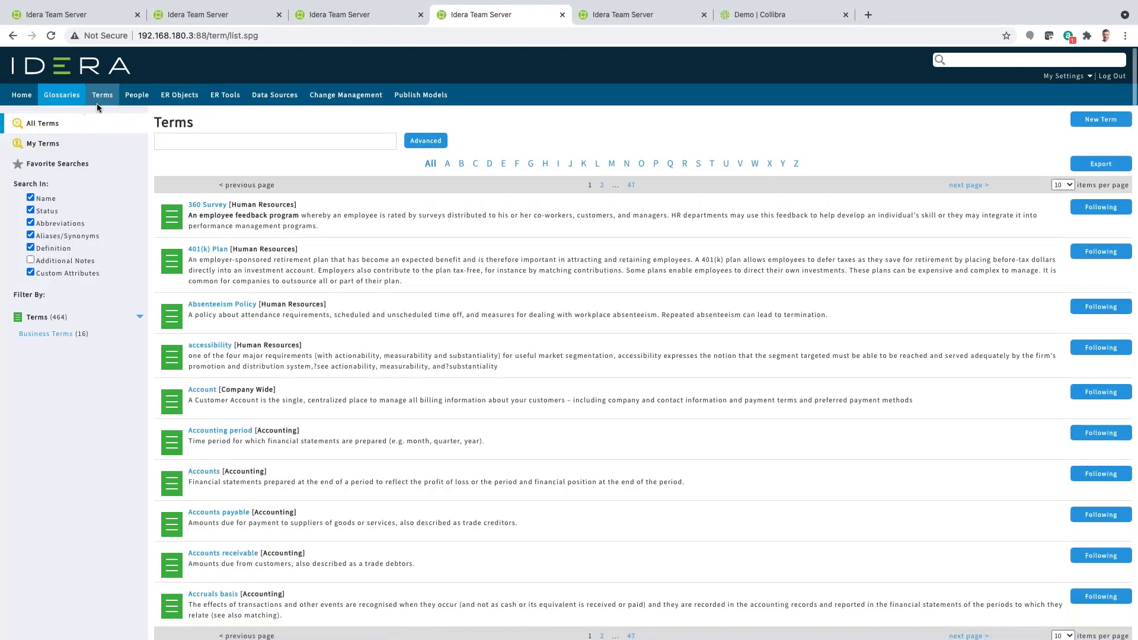
type("party")
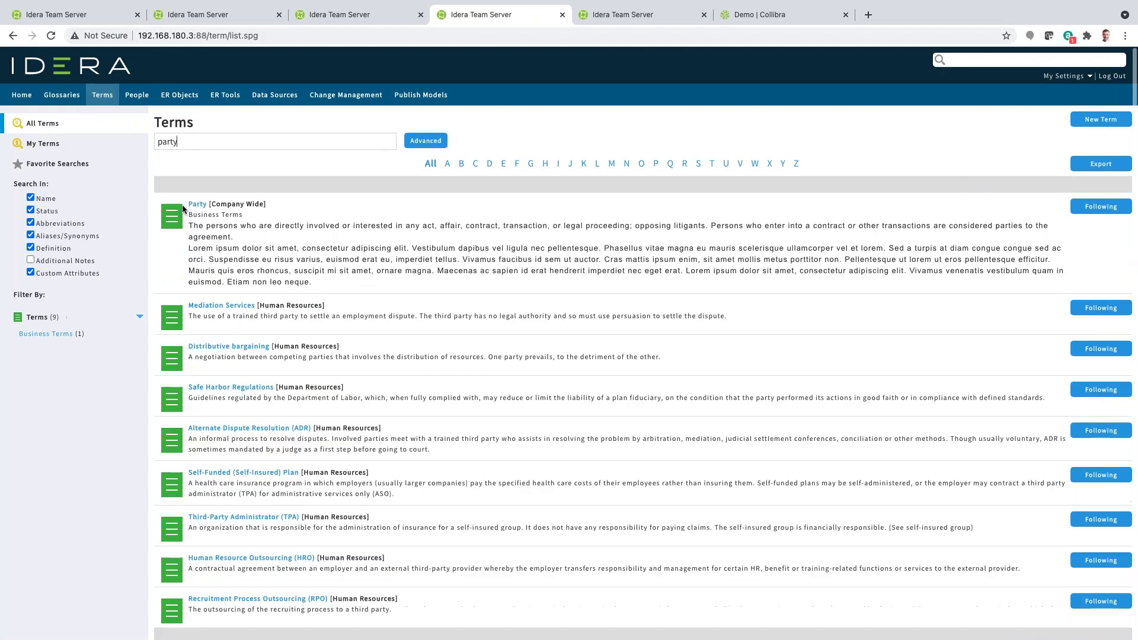
left_click(196, 206)
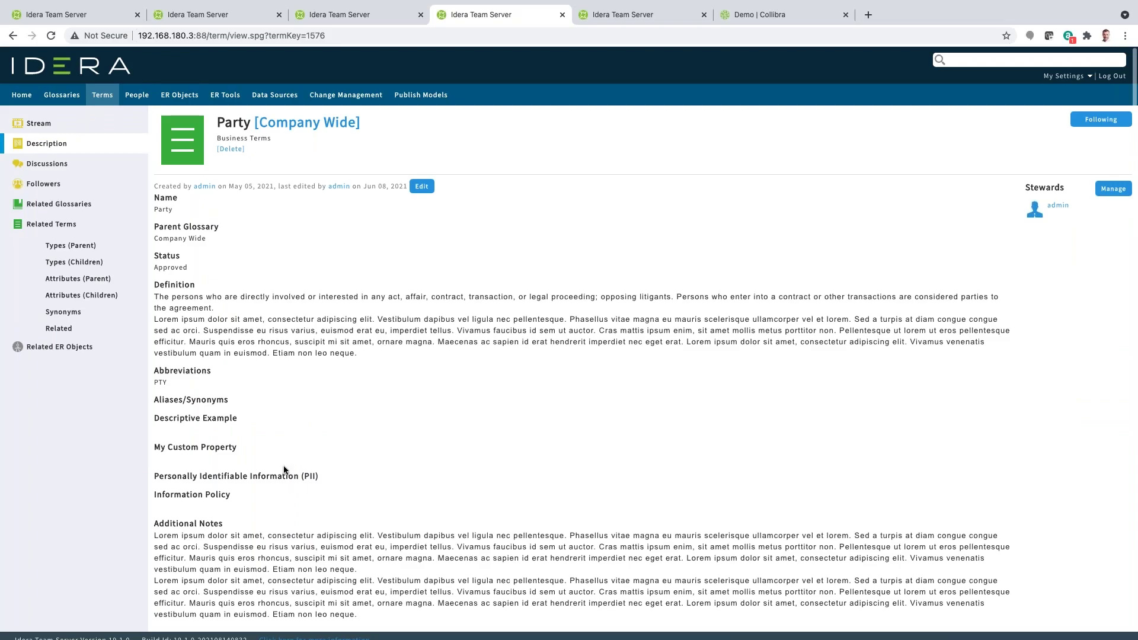
- Open the Employee term from Party's child types diagram and view Employee's related terms graph
left_click(69, 265)
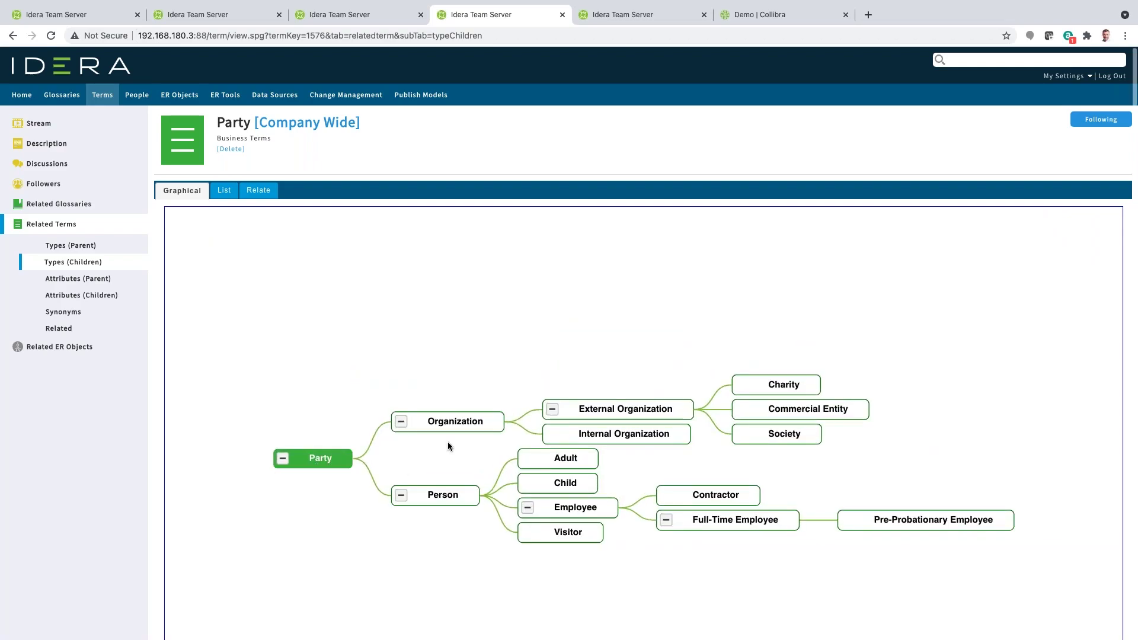
left_click(603, 507)
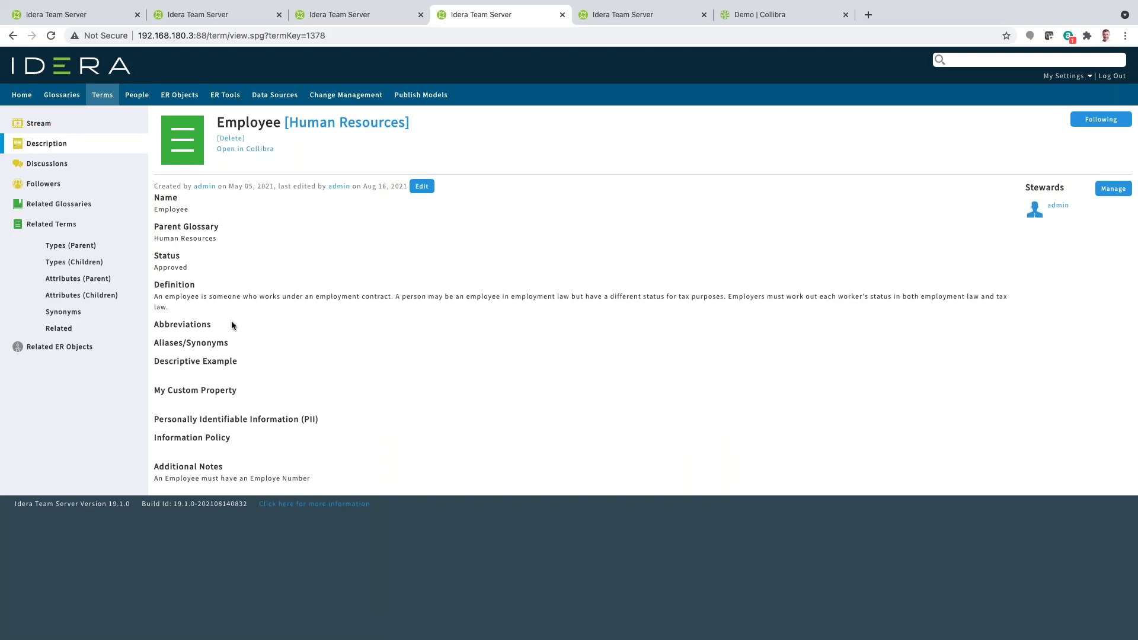
left_click(60, 329)
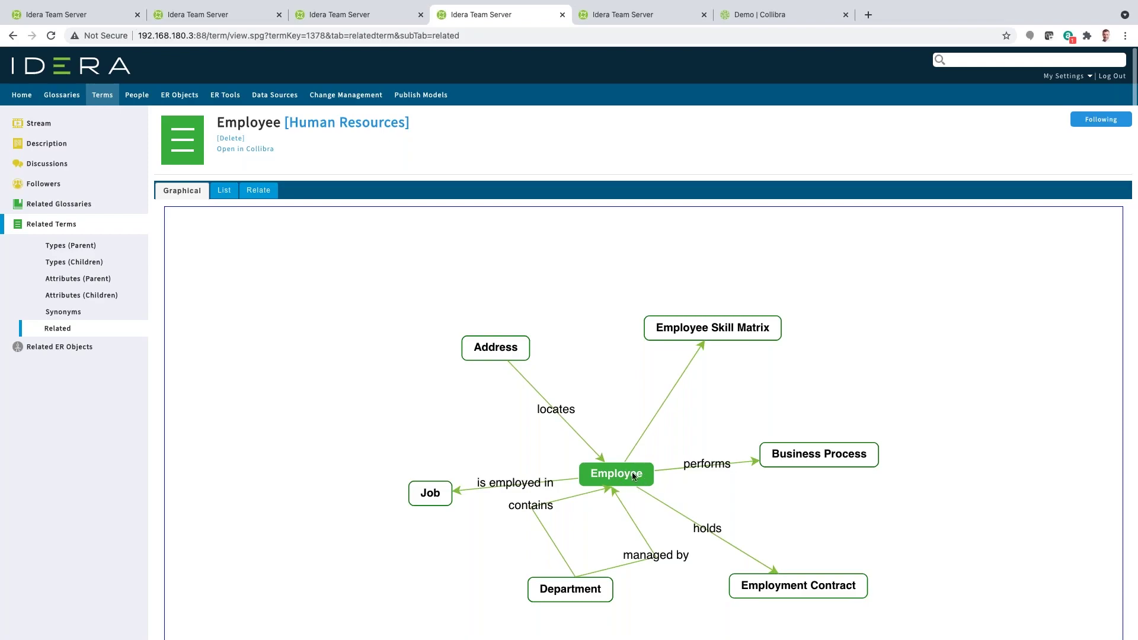
- Show the Employee term's child attributes and open the Employee Number term
left_click(66, 299)
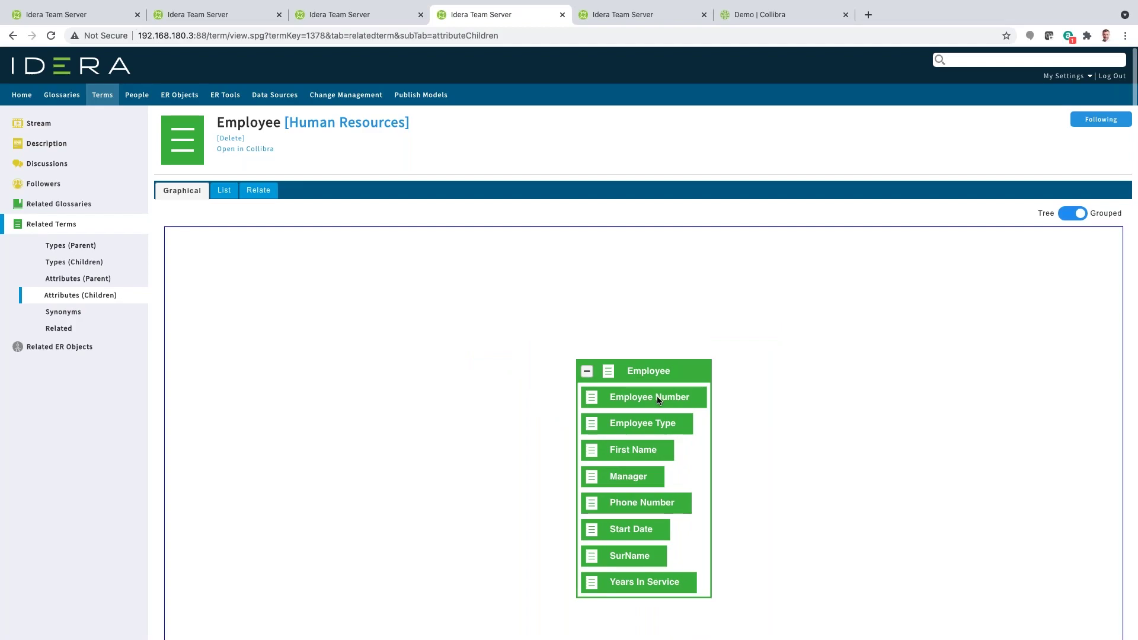
left_click(643, 404)
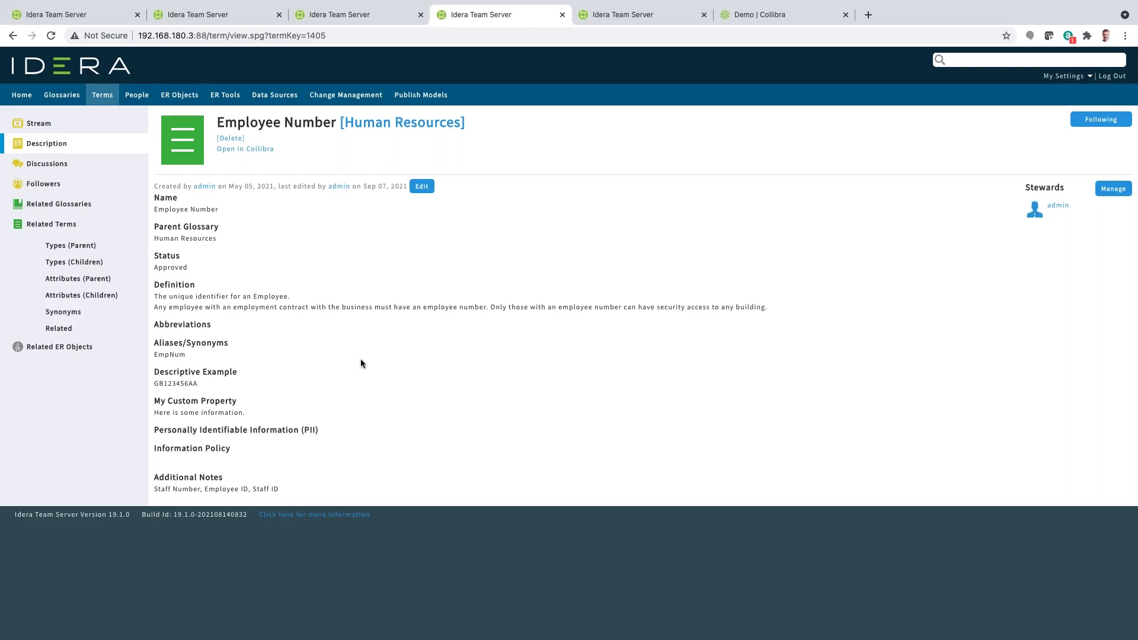
- Open the Employee Number term in Collibra in a separate tab and review its definition and related business assets
right_click(236, 153)
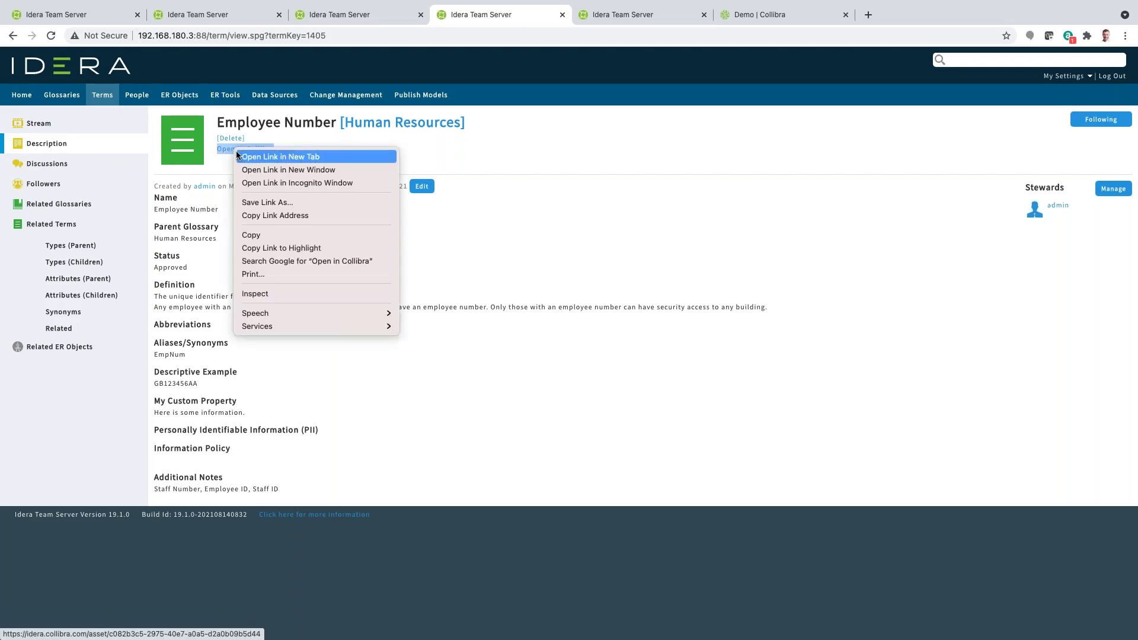
left_click(264, 157)
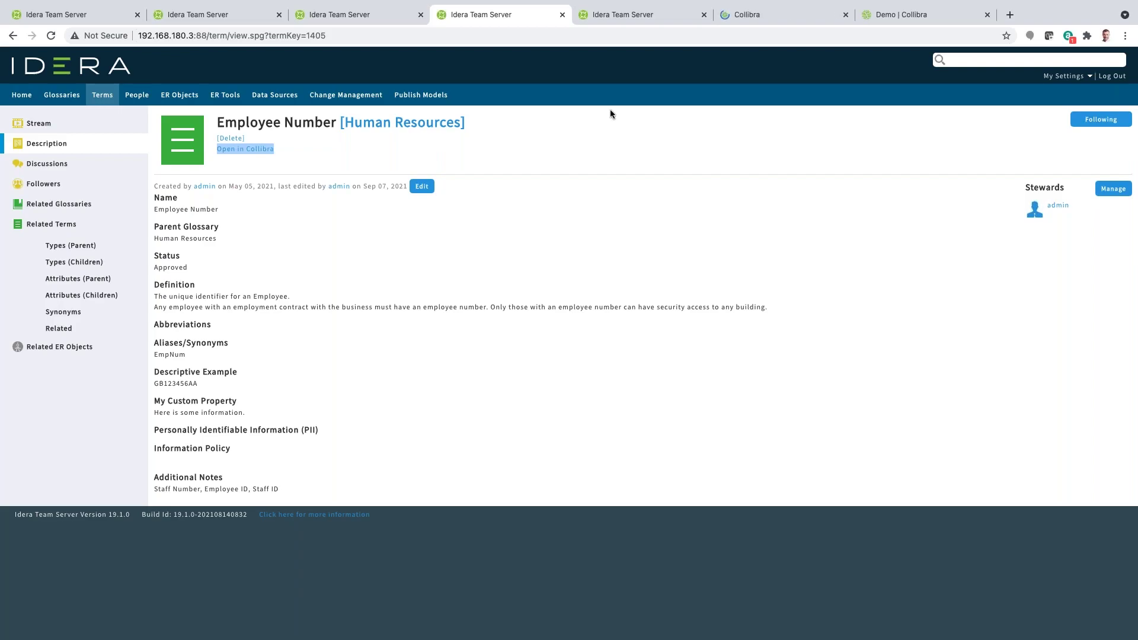
left_click(766, 18)
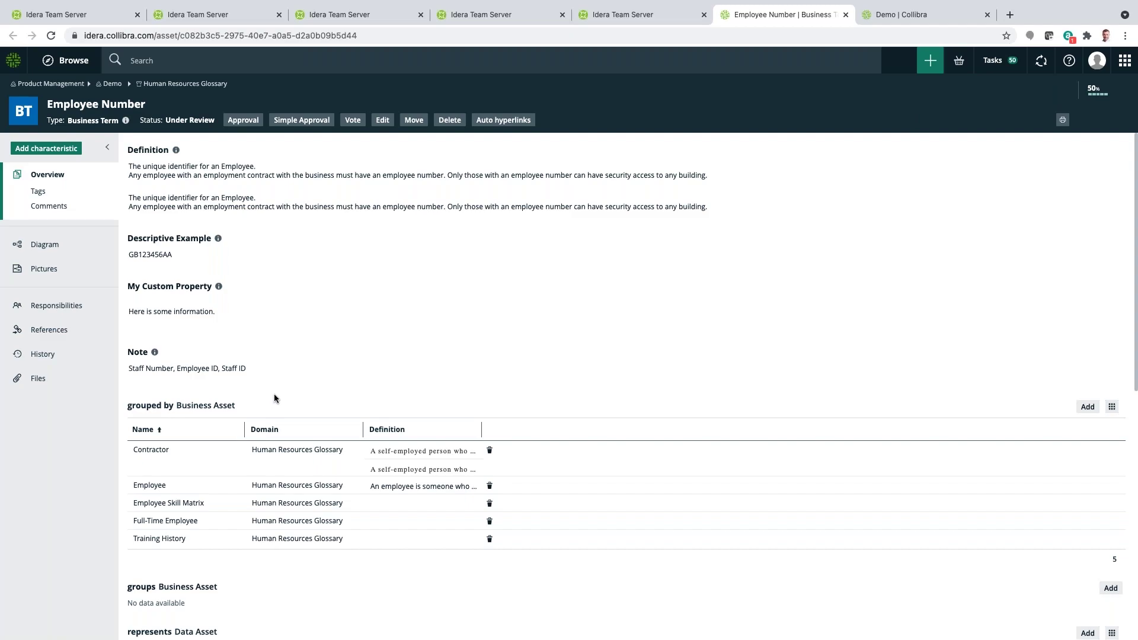
scroll(274, 397, "down", 1)
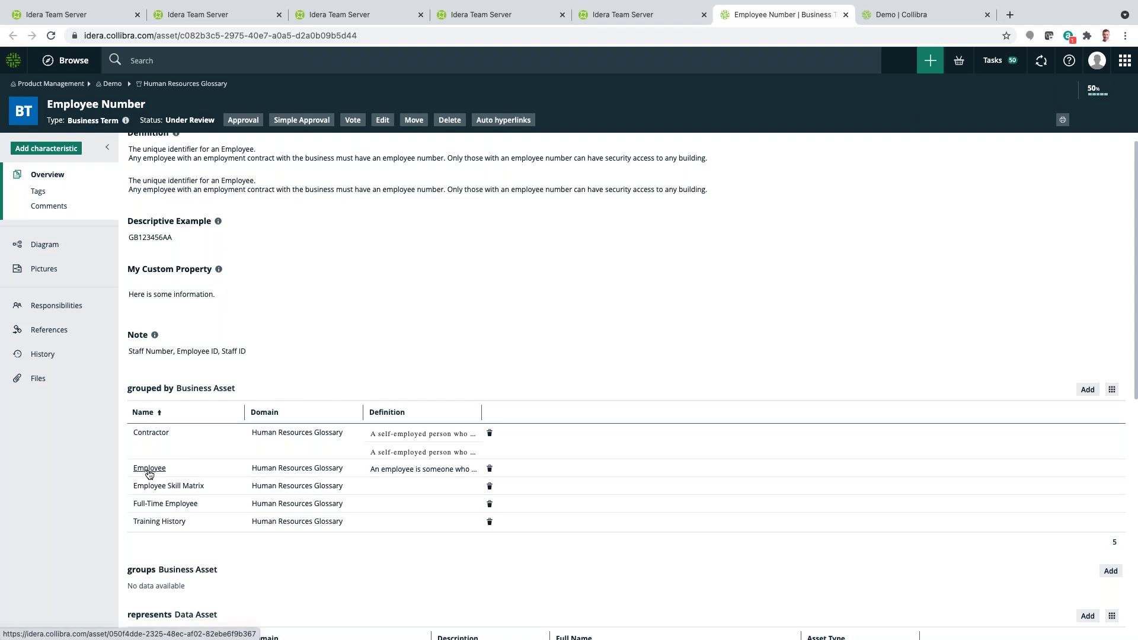
scroll(148, 475, "up", 1)
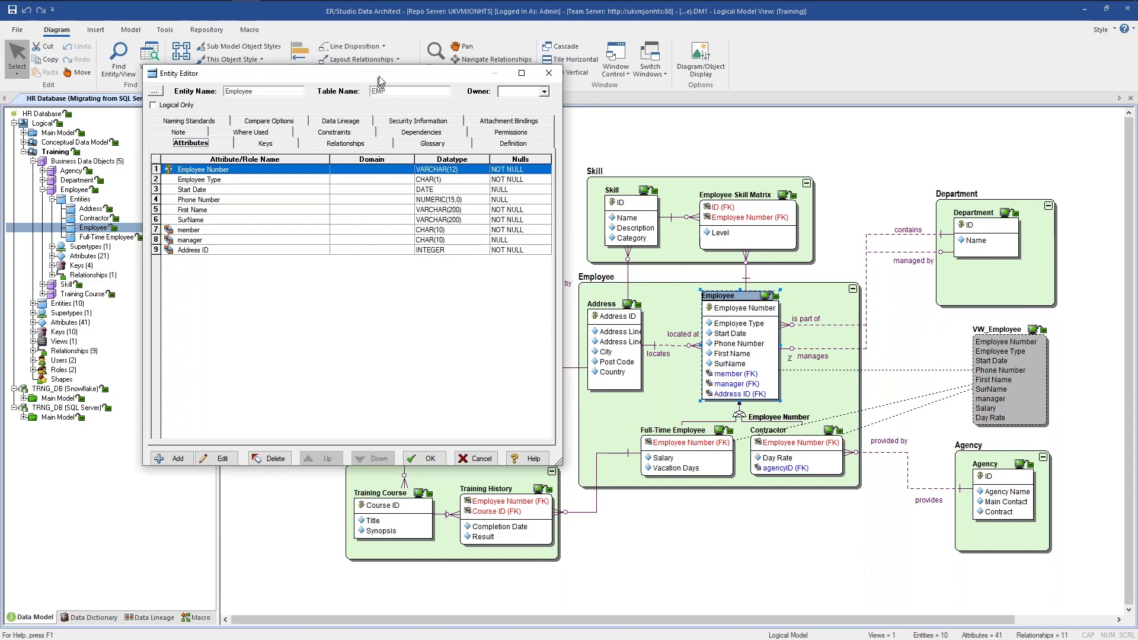
- Show the Employee entity's related glossary terms, open the business term selector and check its glossary filter choices
left_click_drag(378, 72, 383, 139)
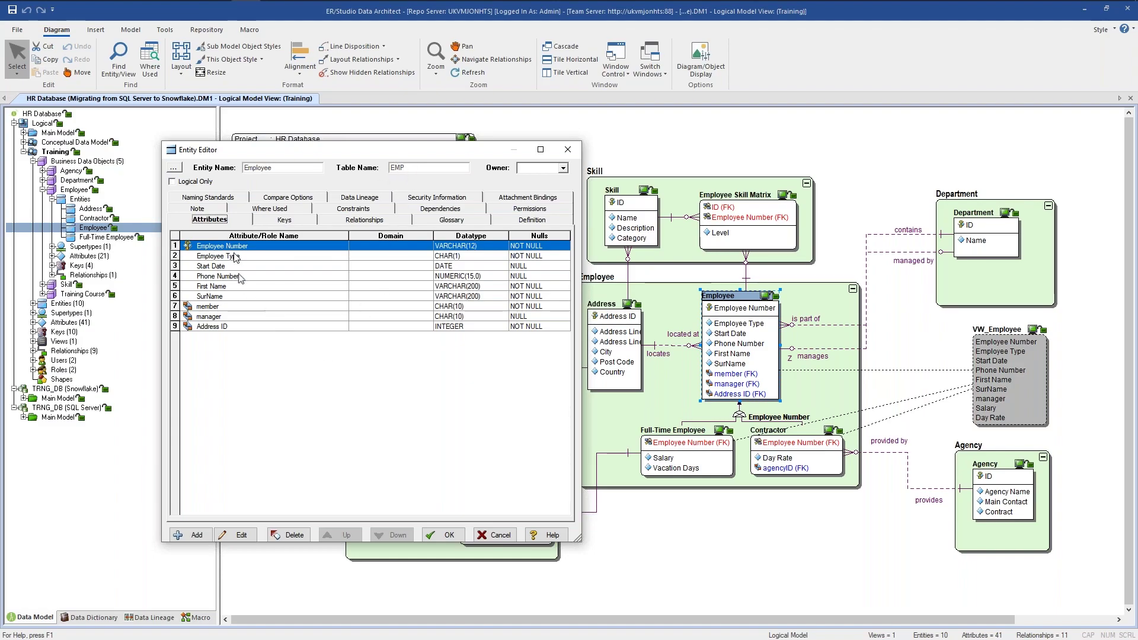
left_click(450, 222)
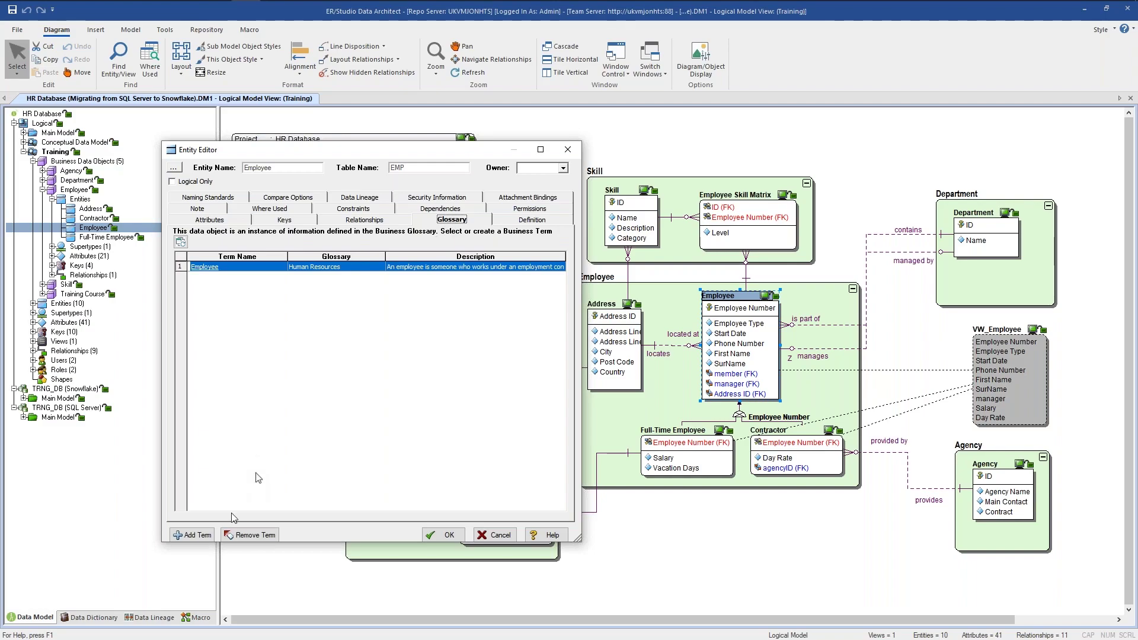
left_click(189, 535)
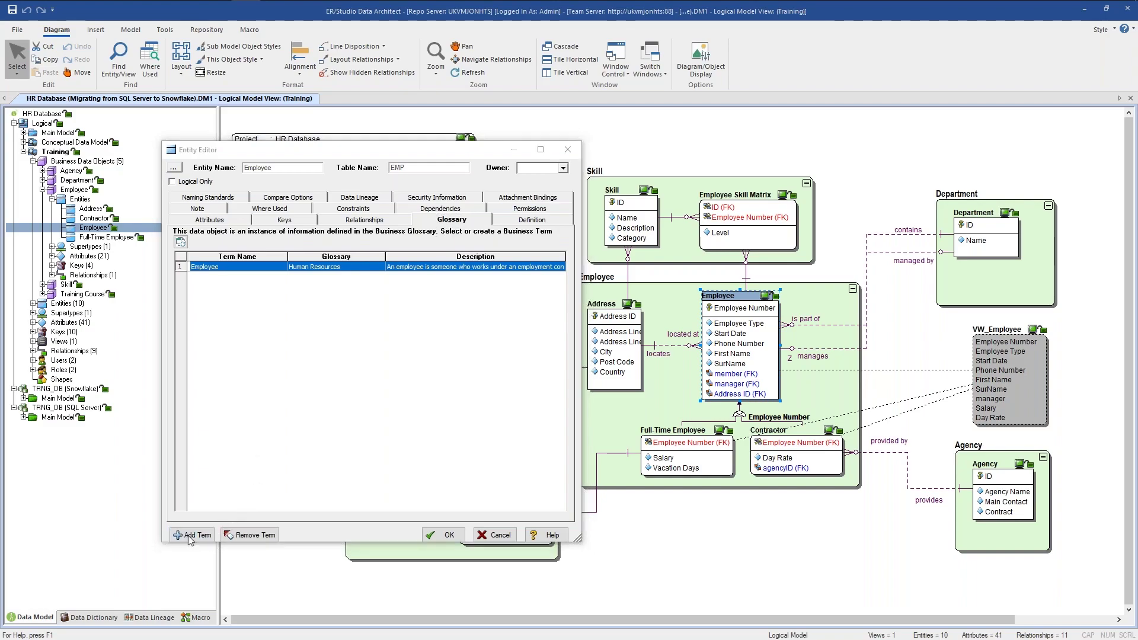
left_click_drag(379, 237, 485, 173)
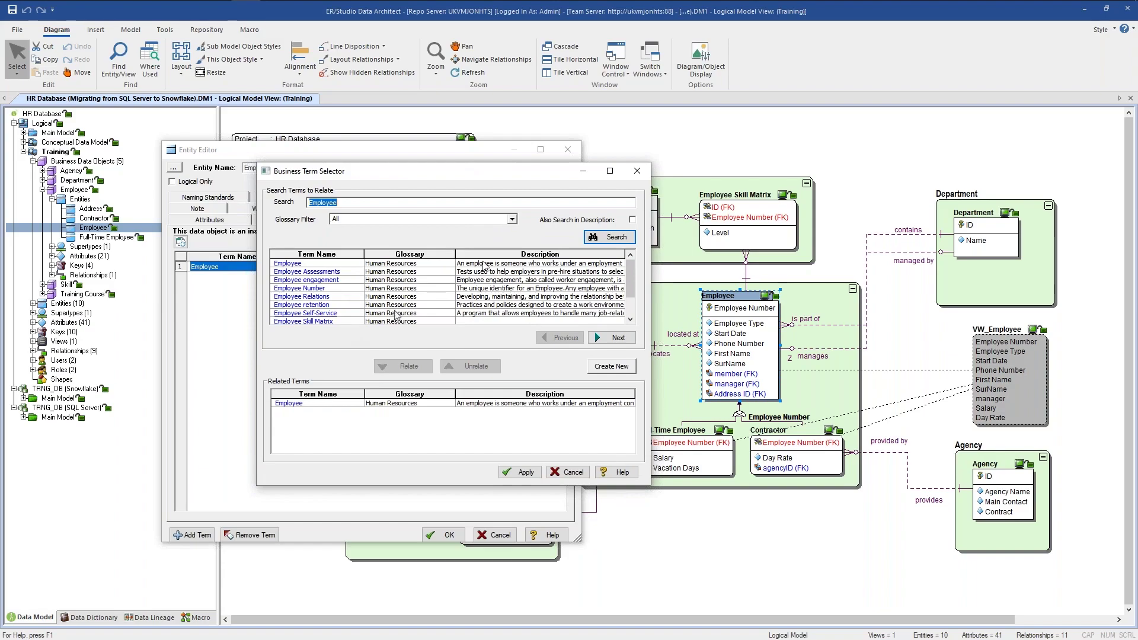
left_click(512, 218)
left_click(513, 229)
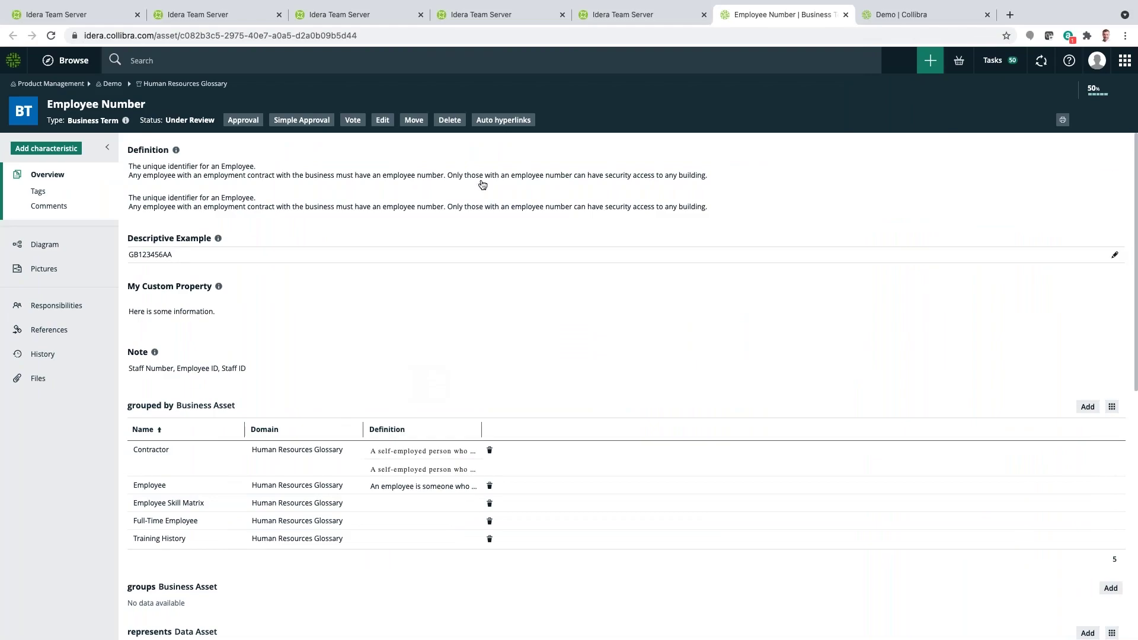
- Switch to the Employee Number term in Team Server, graph its related ER objects and expand Northwind.dm1's logical model down to the Employees entity's attribute
left_click(620, 14)
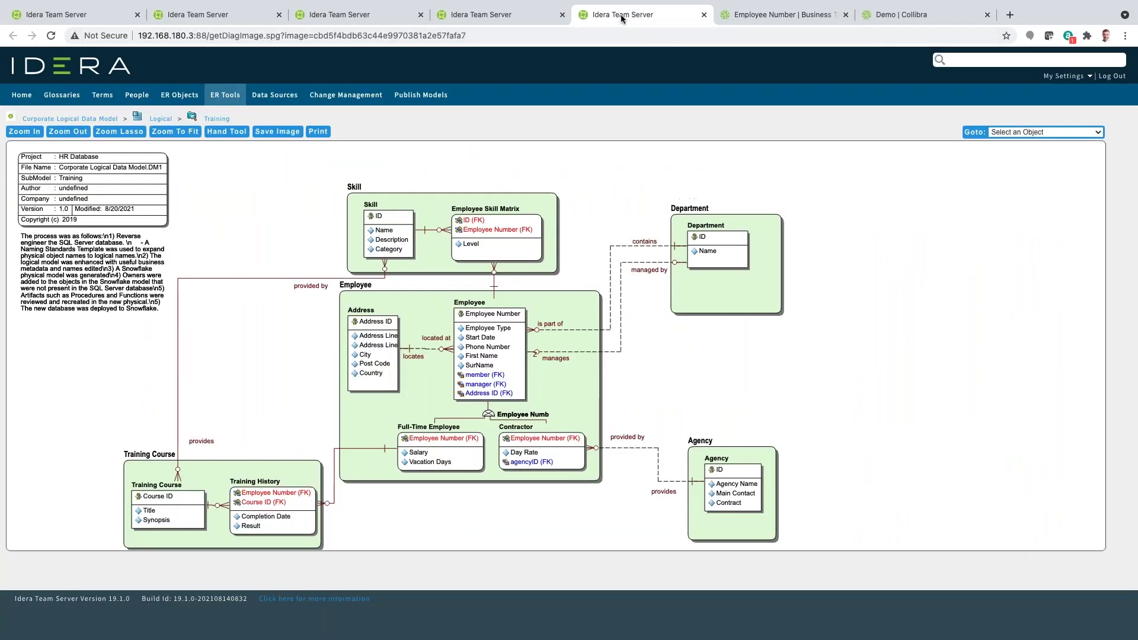
left_click(512, 15)
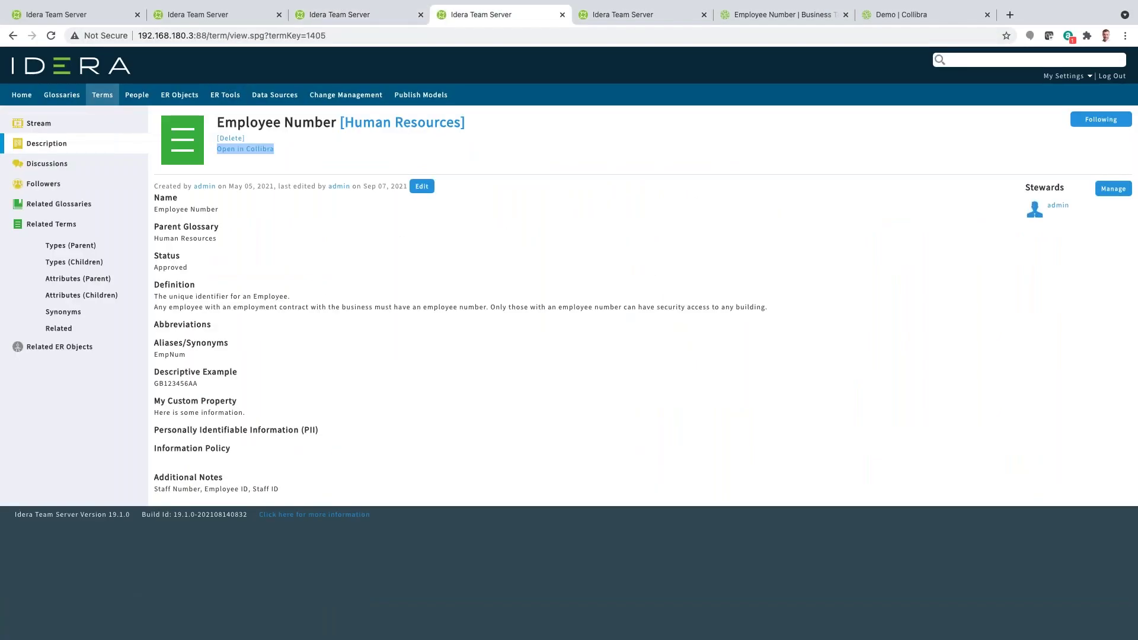
left_click(42, 350)
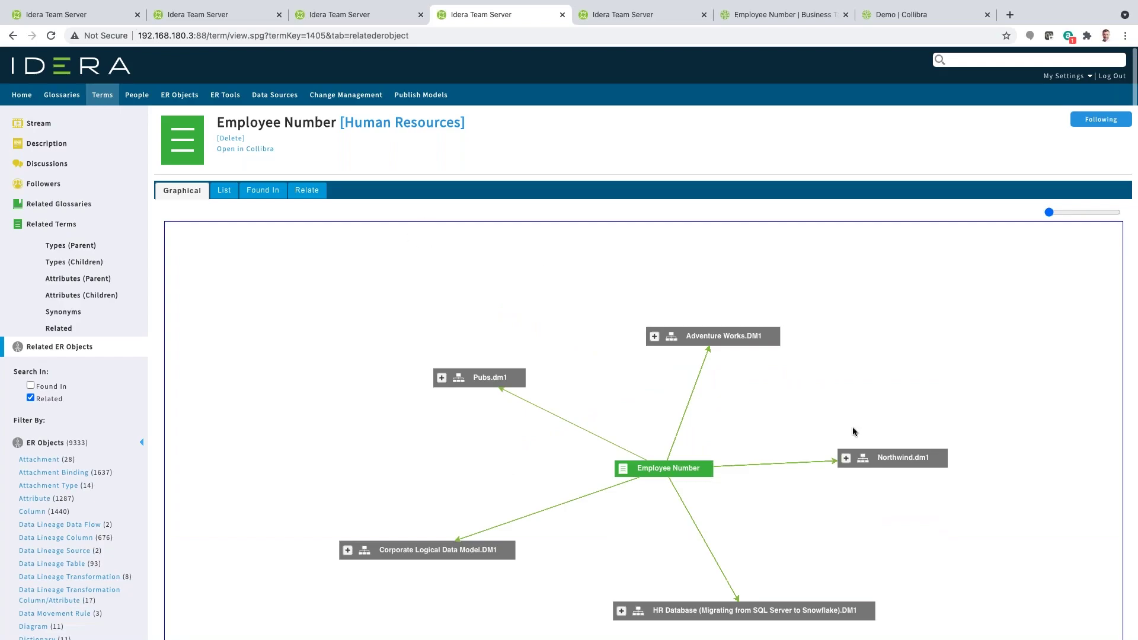
left_click(846, 459)
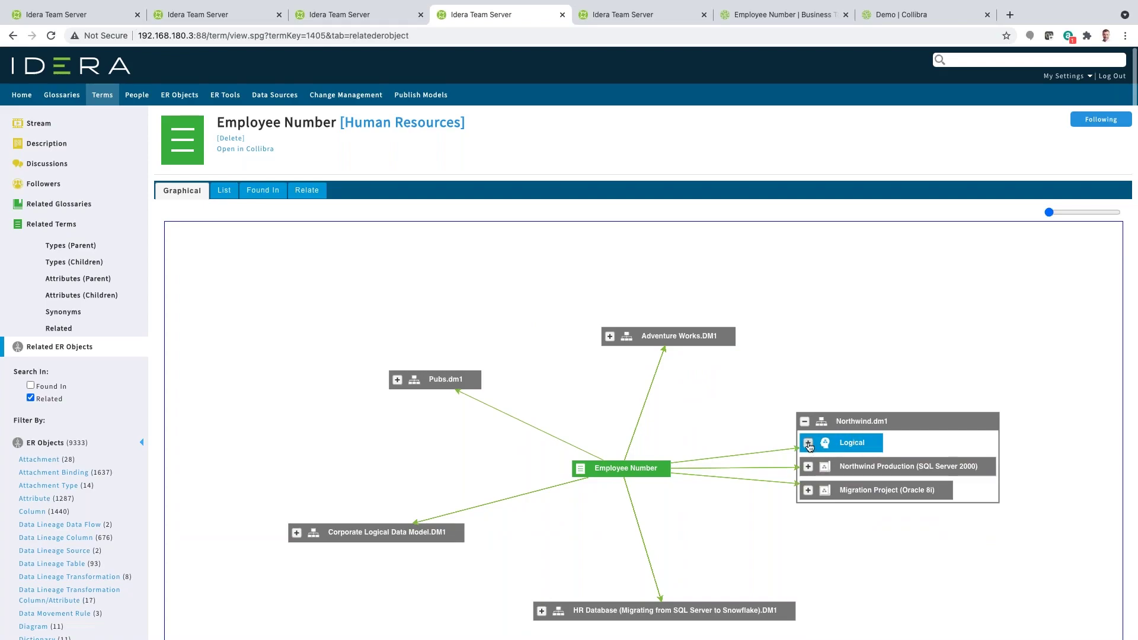
left_click(809, 443)
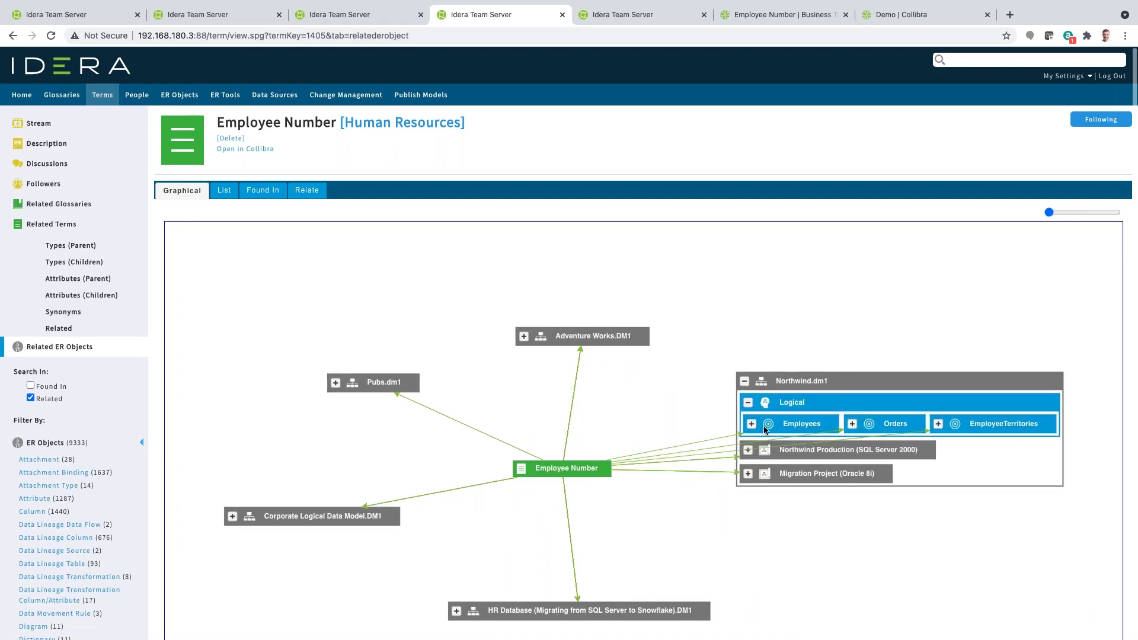
left_click(753, 425)
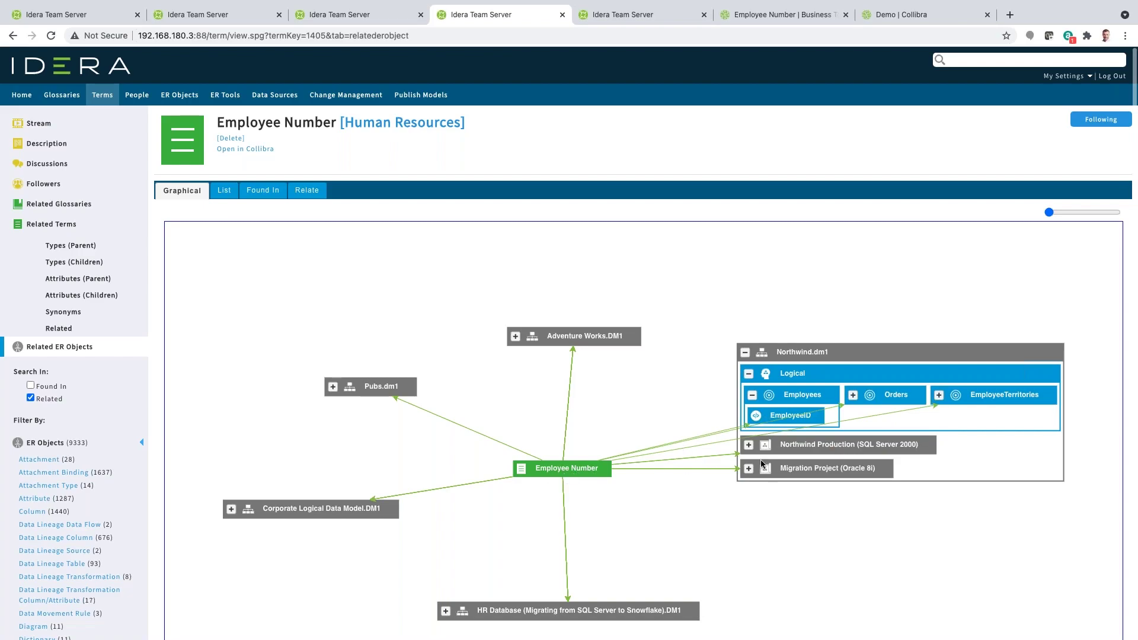
- Expand the HR Database model to the logical Employee attribute and Snowflake EMP column, and expand Corporate Logical Data Model.DM1
left_click(447, 610)
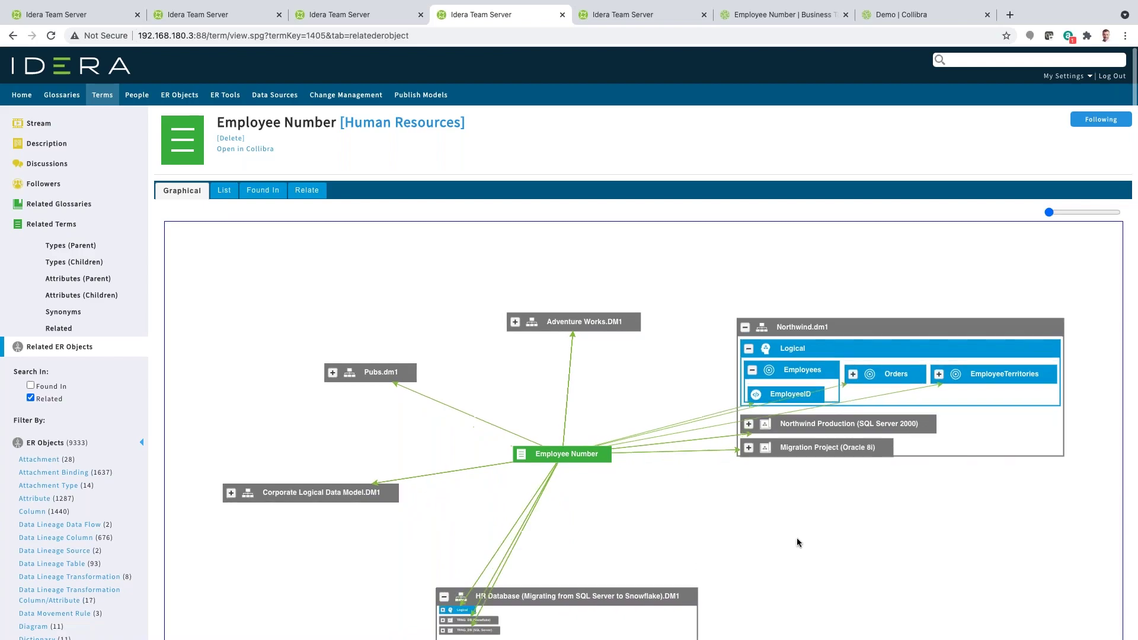
scroll(449, 516, "down", 2)
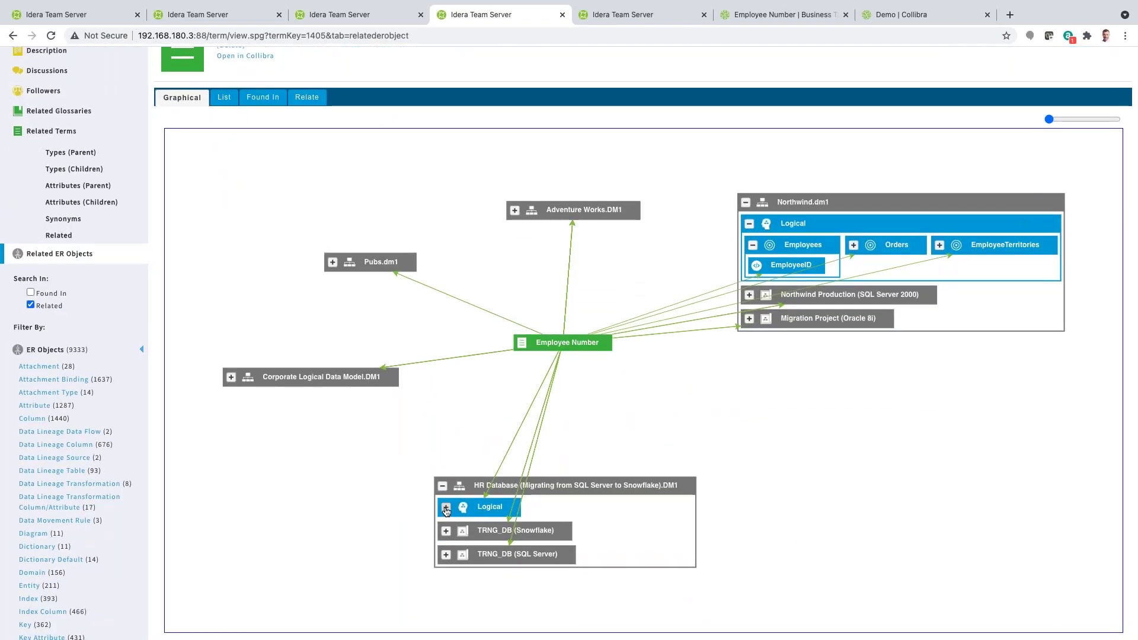
left_click(446, 510)
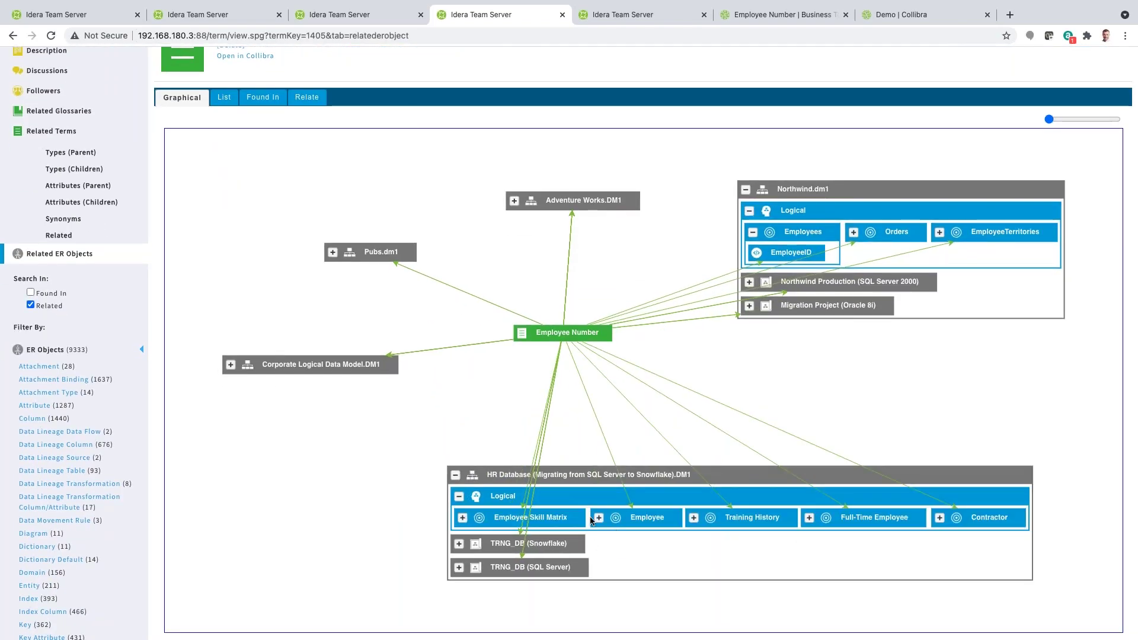
left_click(598, 519)
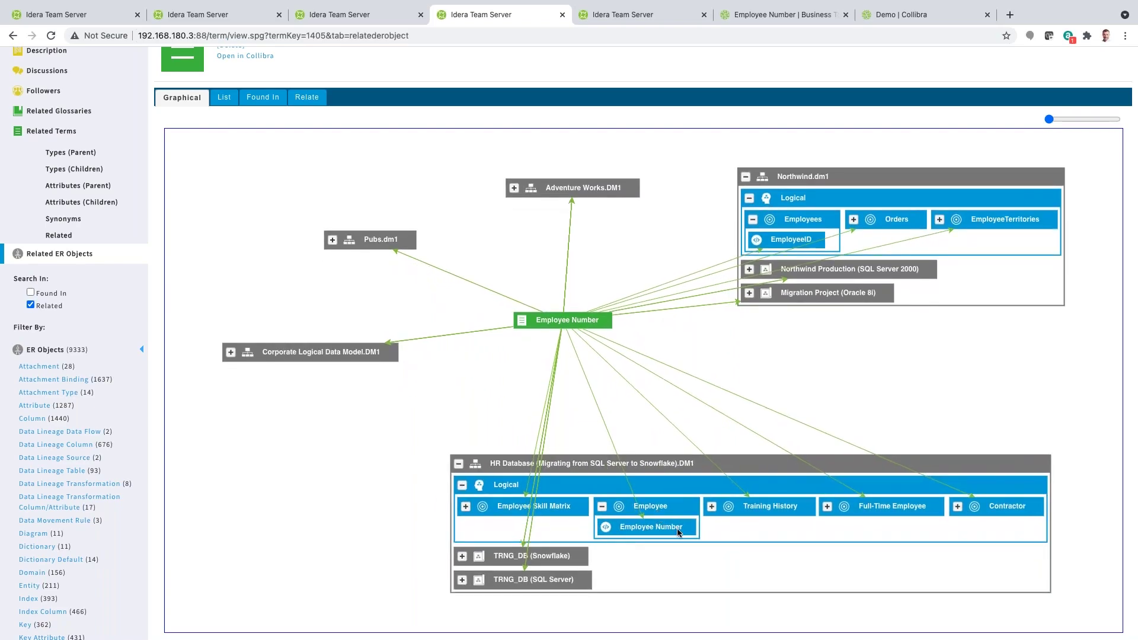
left_click(463, 556)
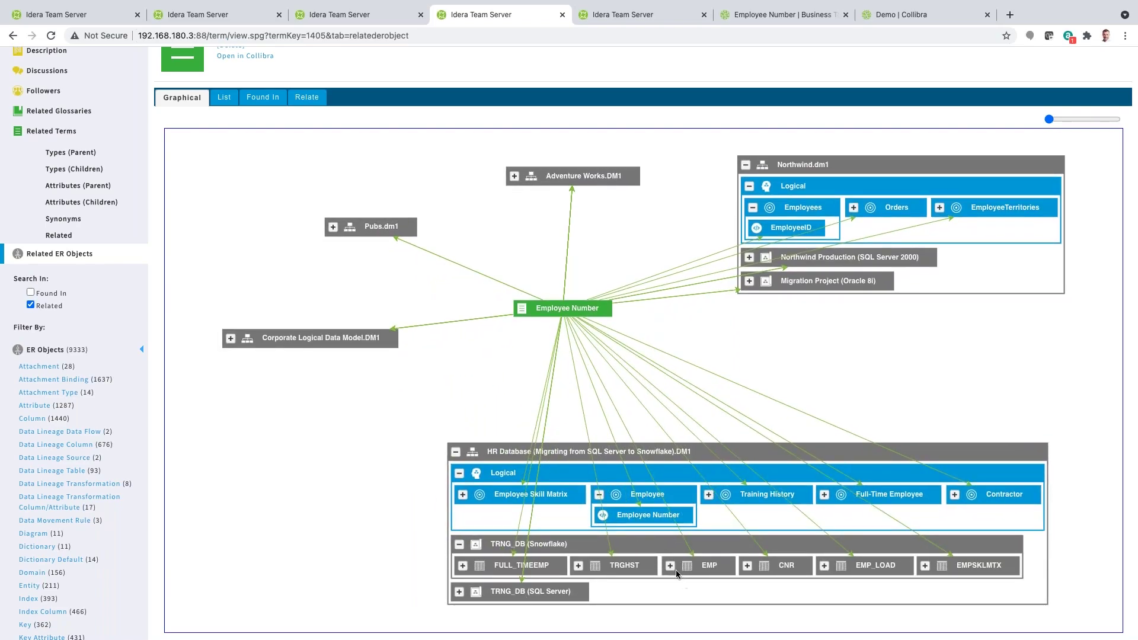
left_click(671, 567)
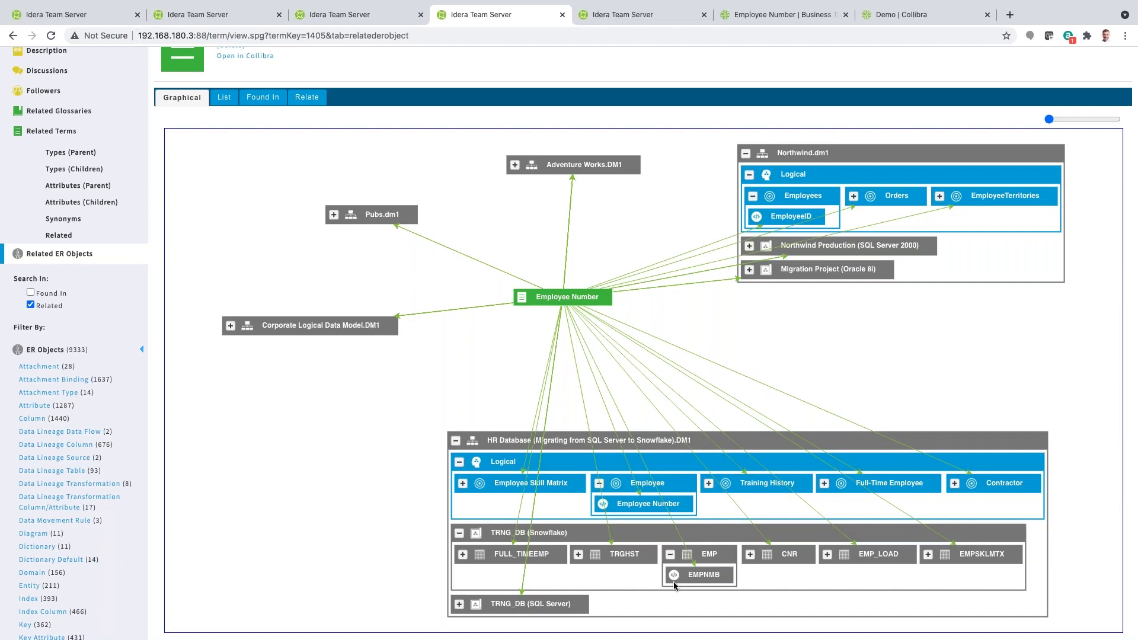
left_click(231, 327)
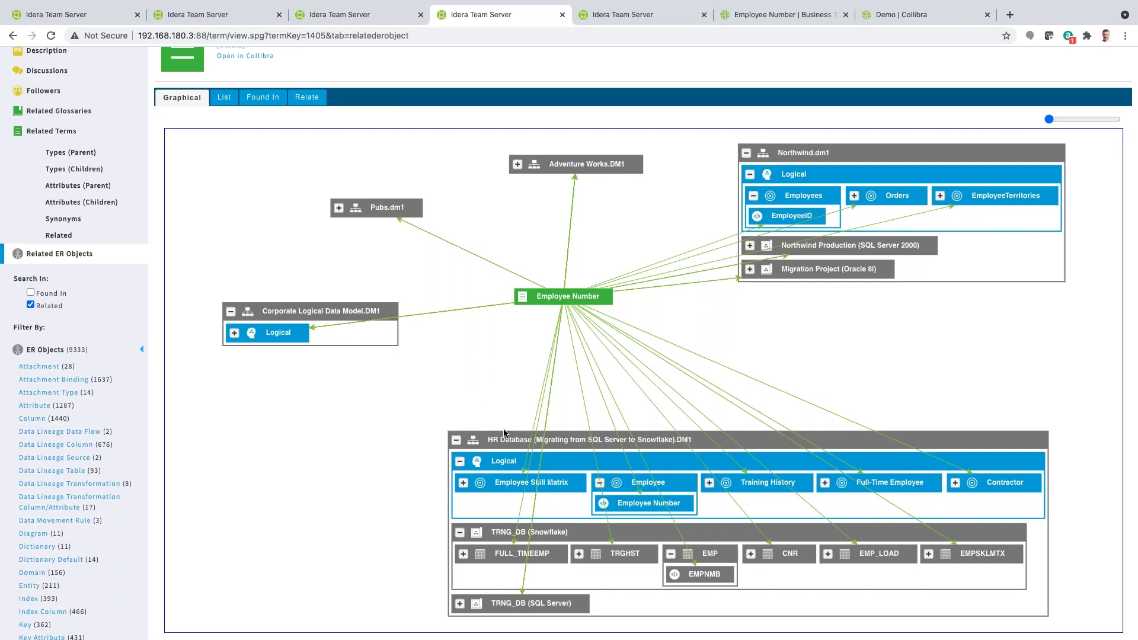
- Return to the Employee Number business term in Collibra and review the data assets it represents
left_click(777, 18)
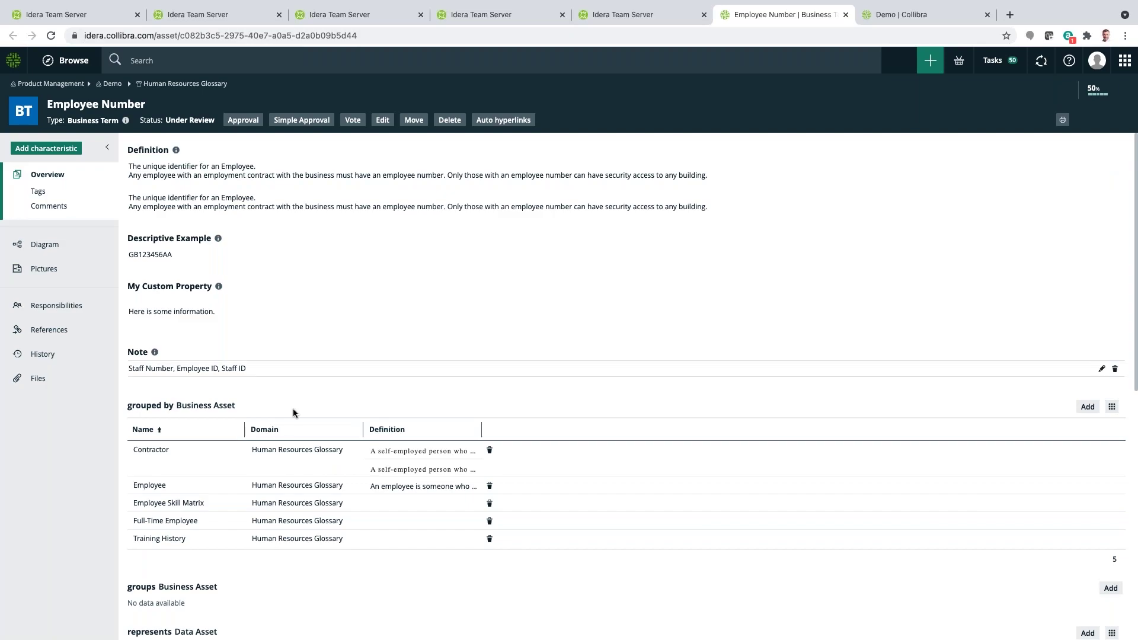
scroll(292, 409, "down", 5)
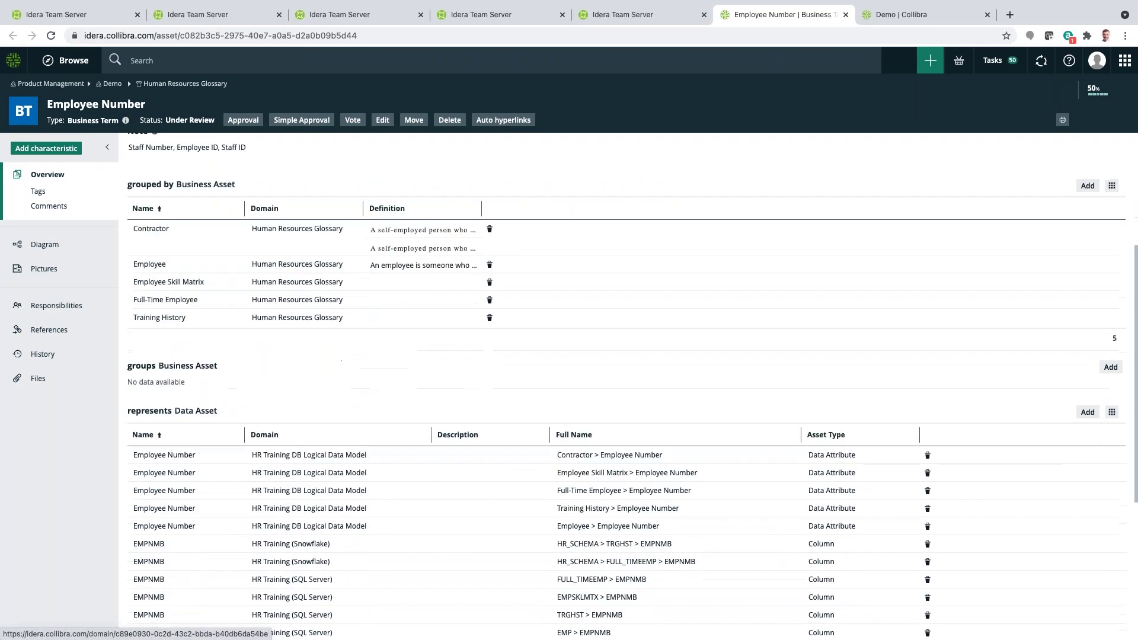
scroll(309, 420, "down", 3)
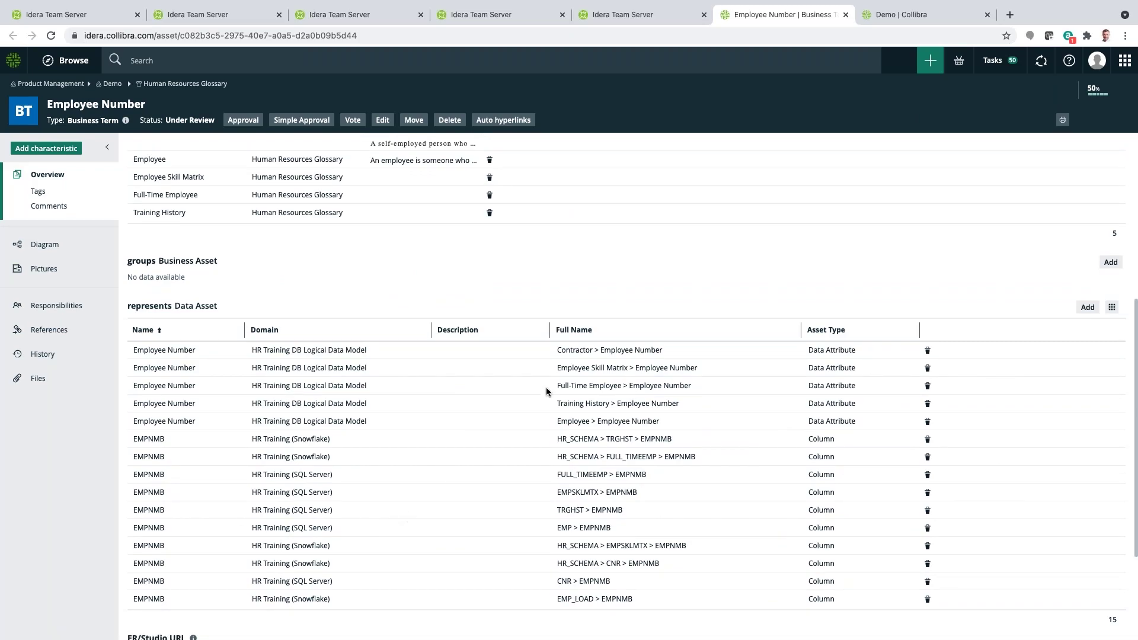
- From Collibra's Demo community, open HR Training DB Logical Data Model and open the Employee Number attribute under Training's Employee entity
left_click(904, 16)
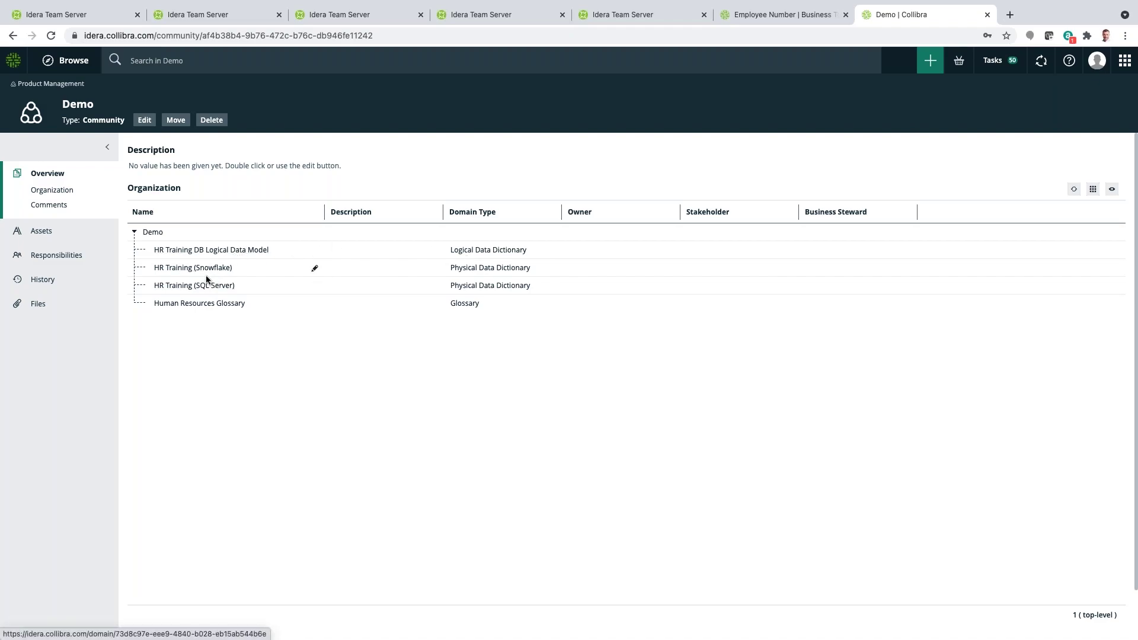
left_click(199, 251)
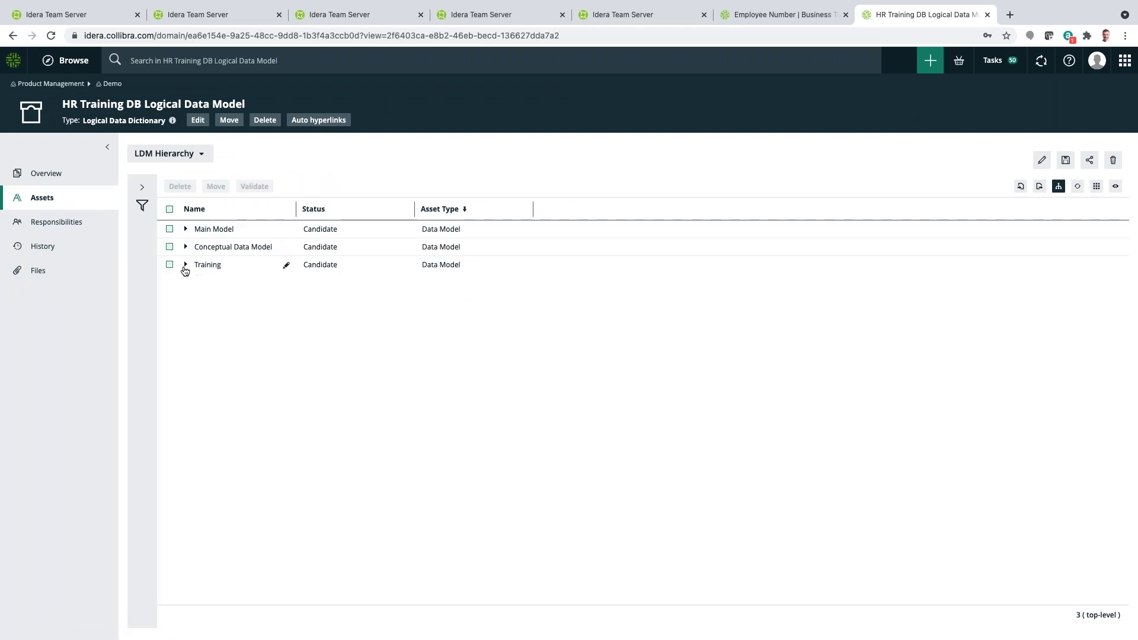
left_click(186, 265)
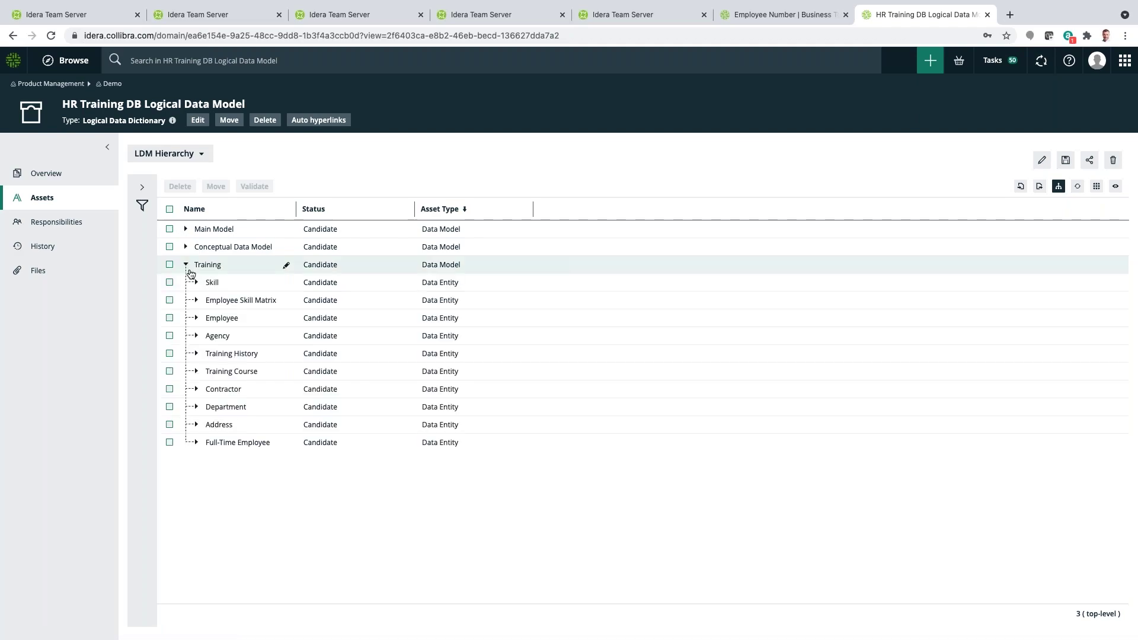
left_click(197, 319)
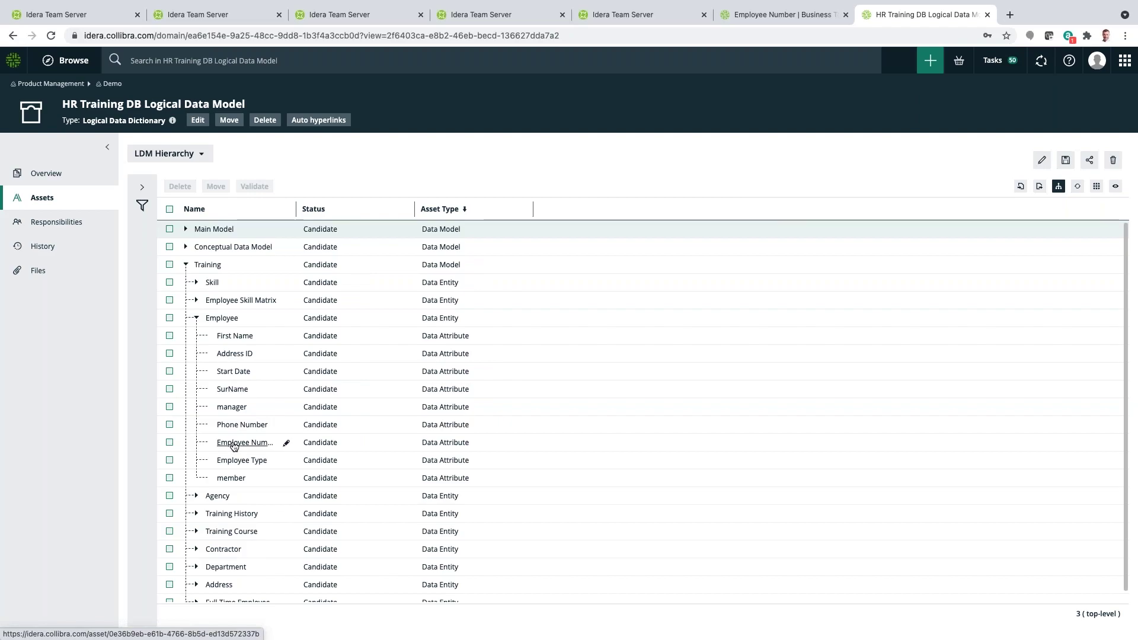
left_click(234, 444)
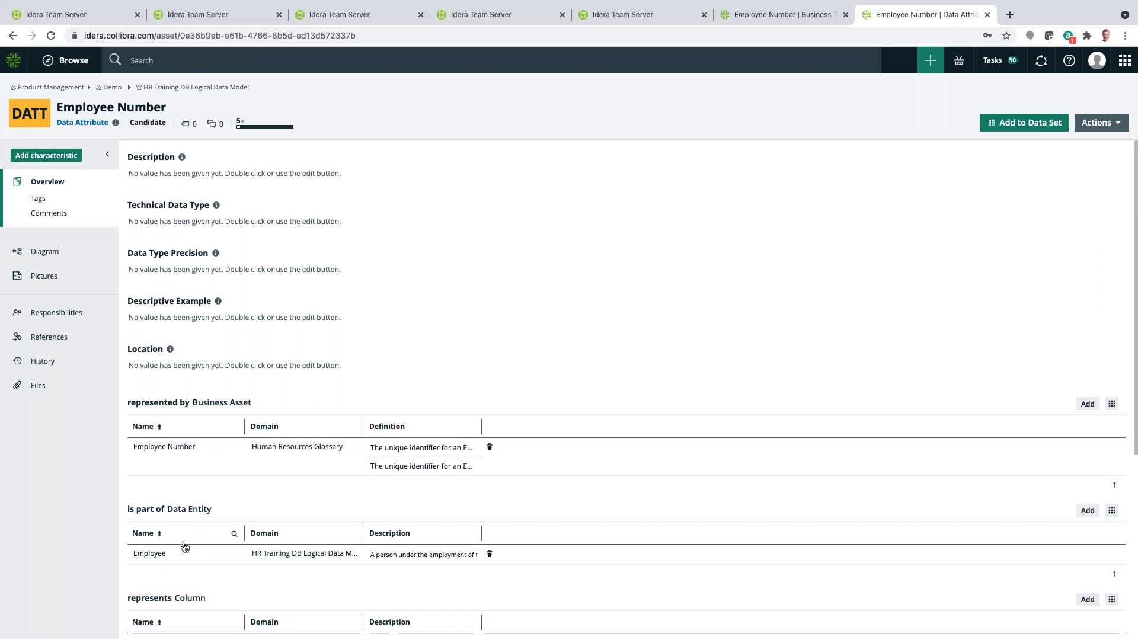
- Review the Employee Number data attribute's related business asset, data entity and columns
scroll(190, 548, "down", 1)
scroll(187, 535, "down", 2)
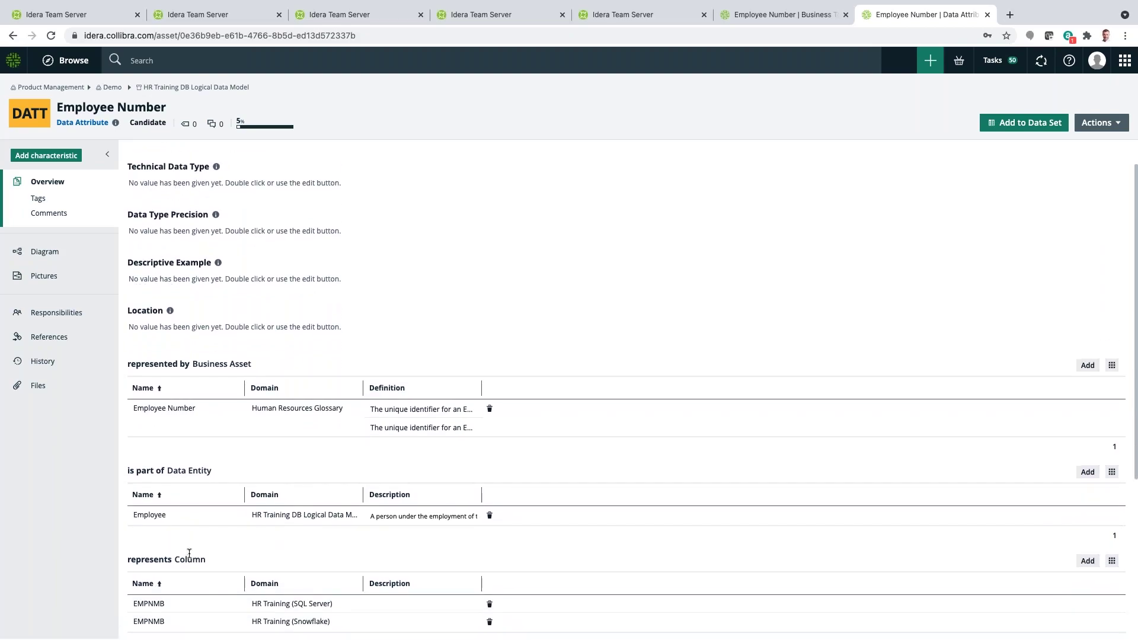
scroll(136, 415, "up", 3)
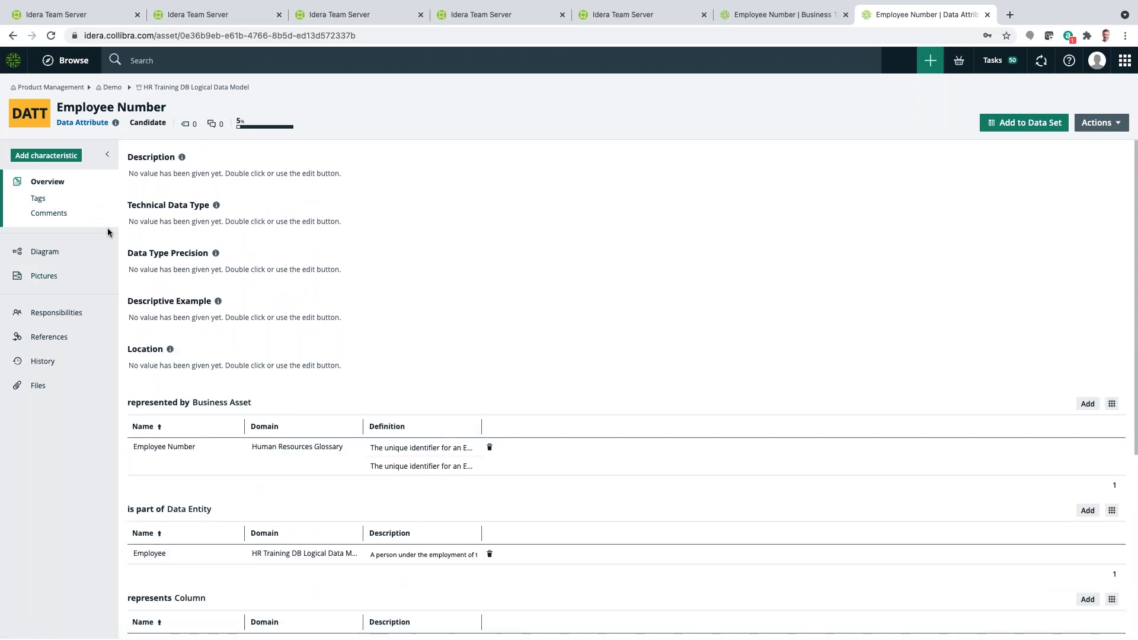
- Open the Employee Number attribute's traceability diagram and expand both EMP tables to their columns
left_click(44, 254)
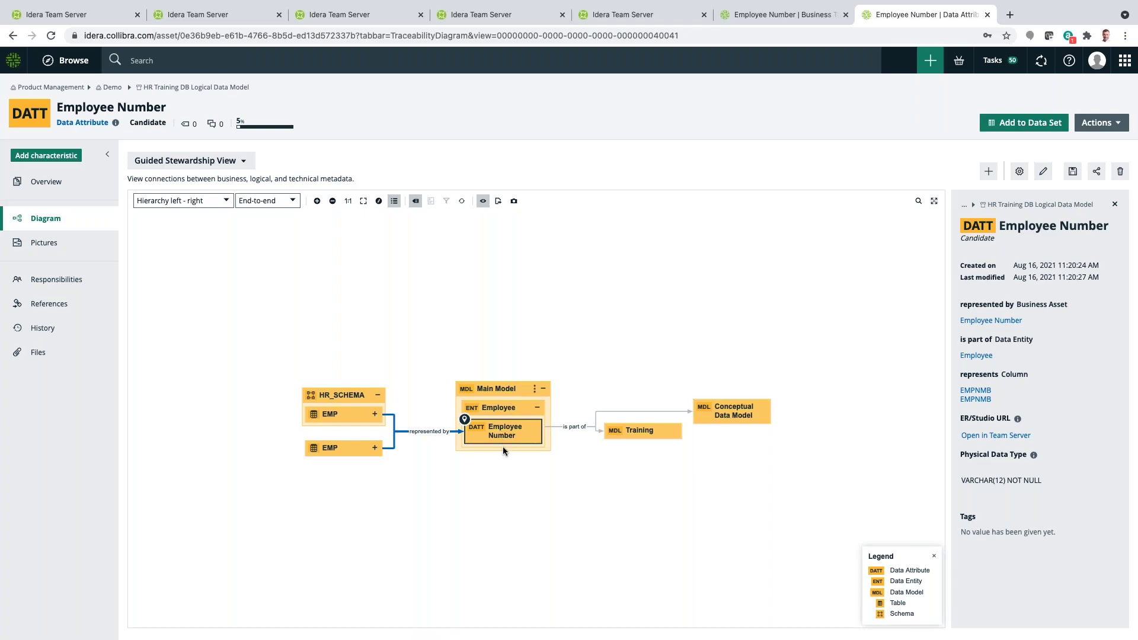
left_click(375, 415)
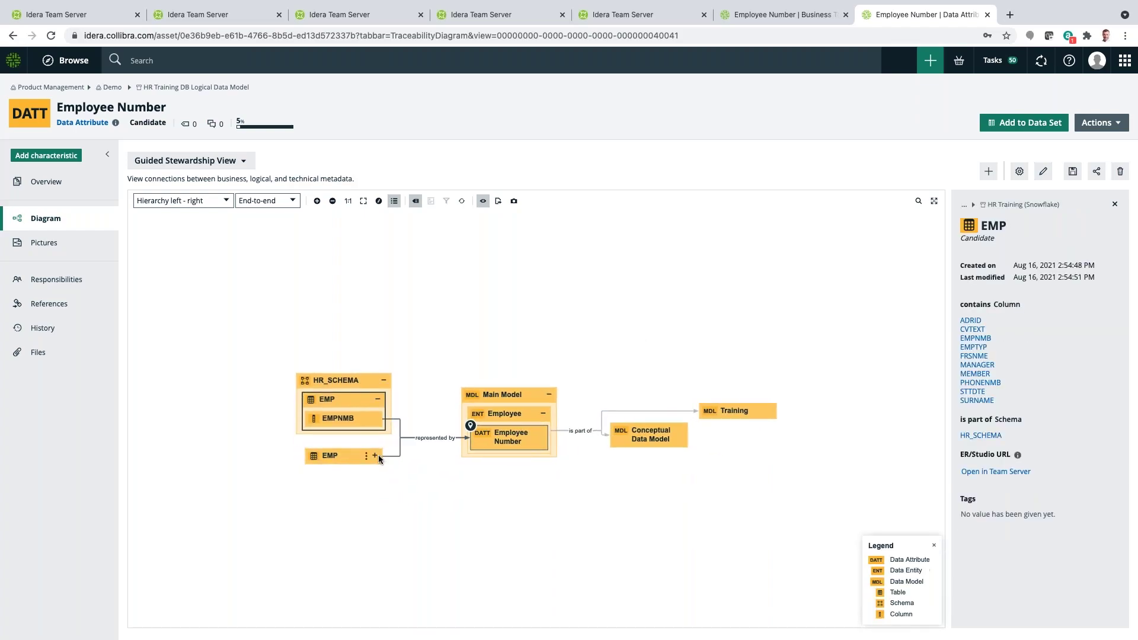
left_click(375, 455)
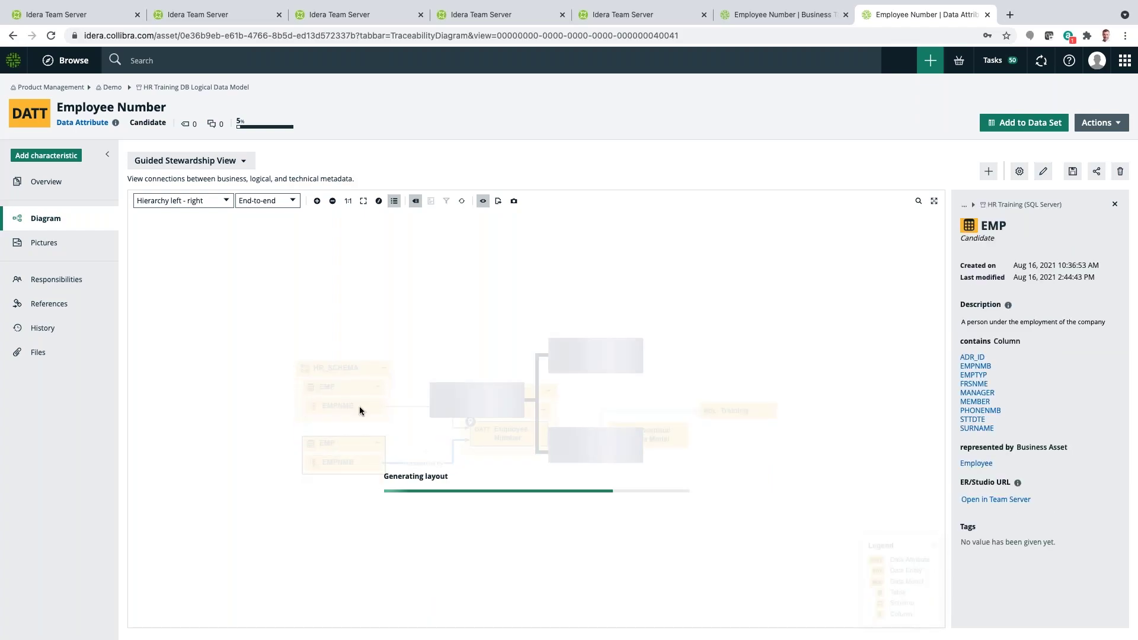